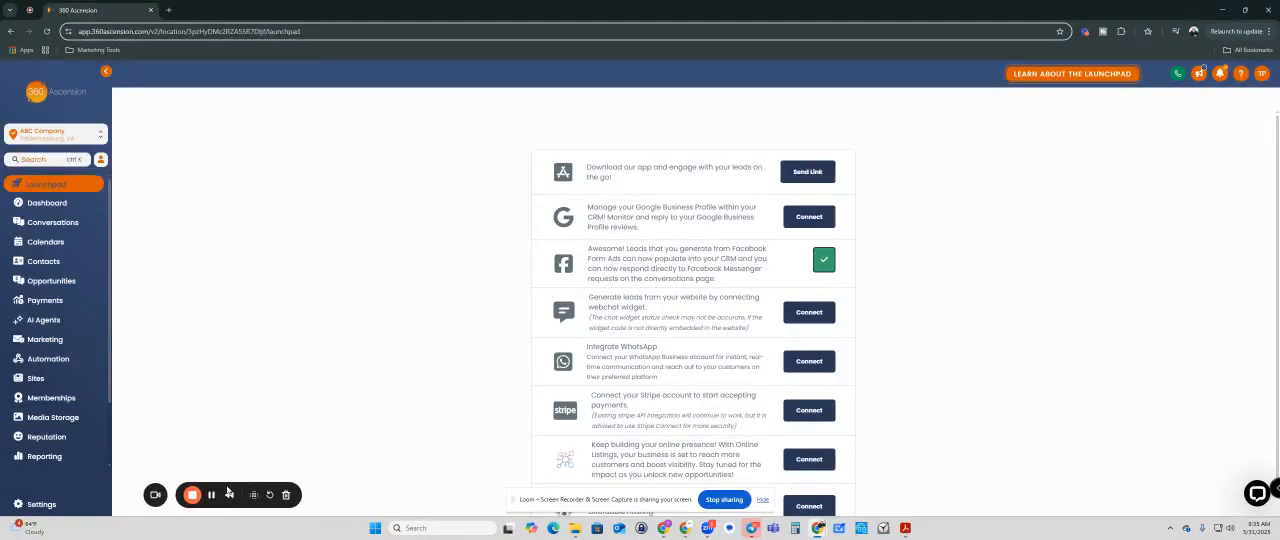
Step: Open the phone number settings and start adding a new phone number
left_click(45, 504)
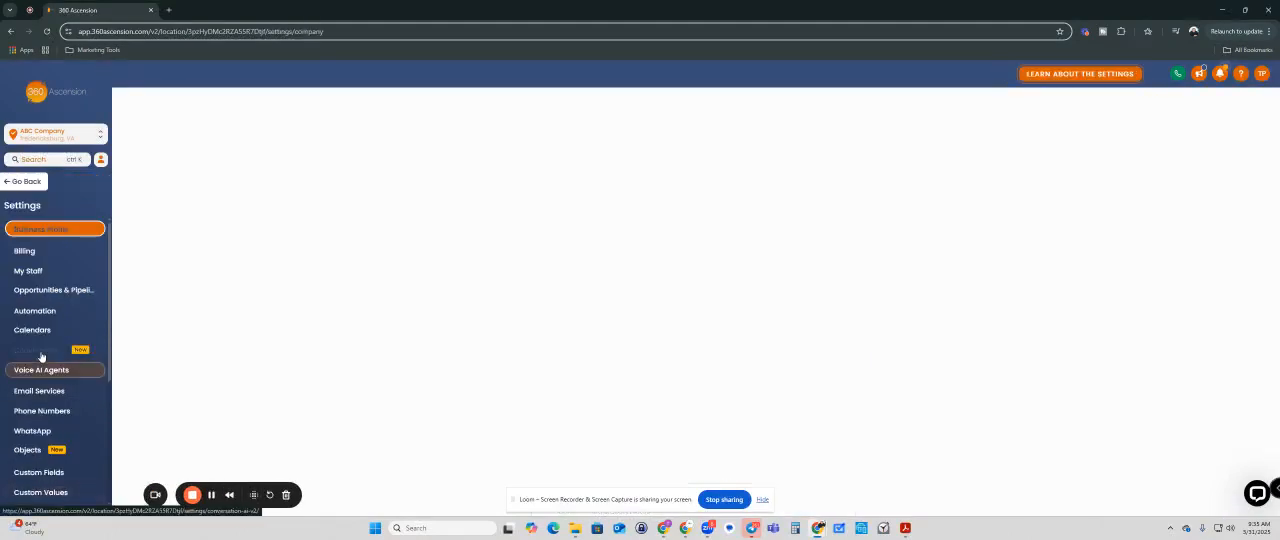
scroll(41, 358, "down", 1)
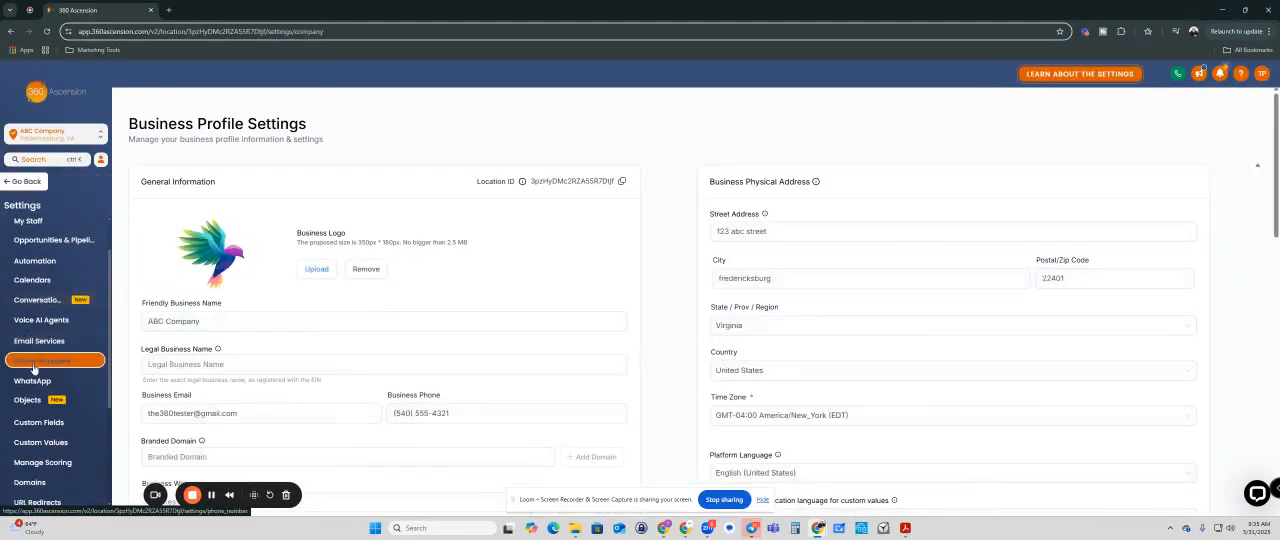
left_click(33, 365)
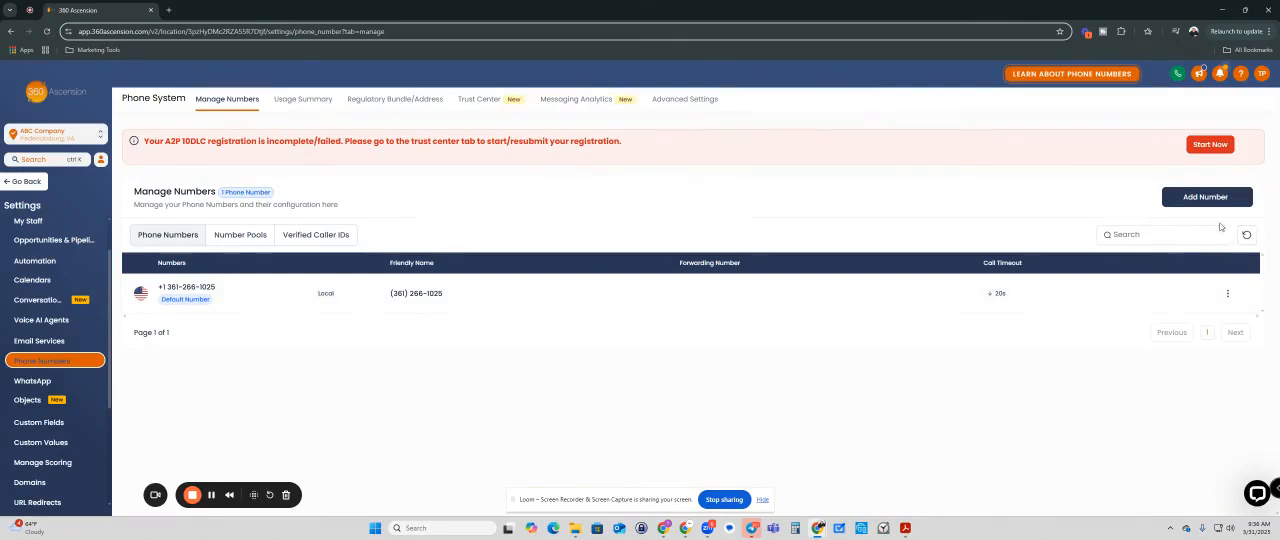
left_click(1198, 199)
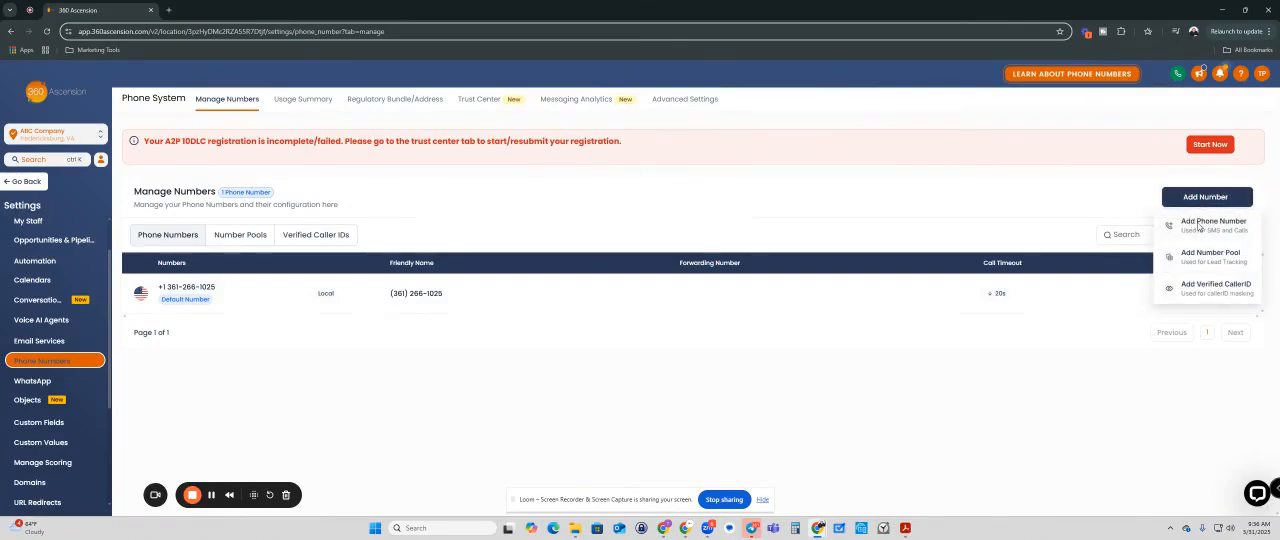
left_click(1198, 225)
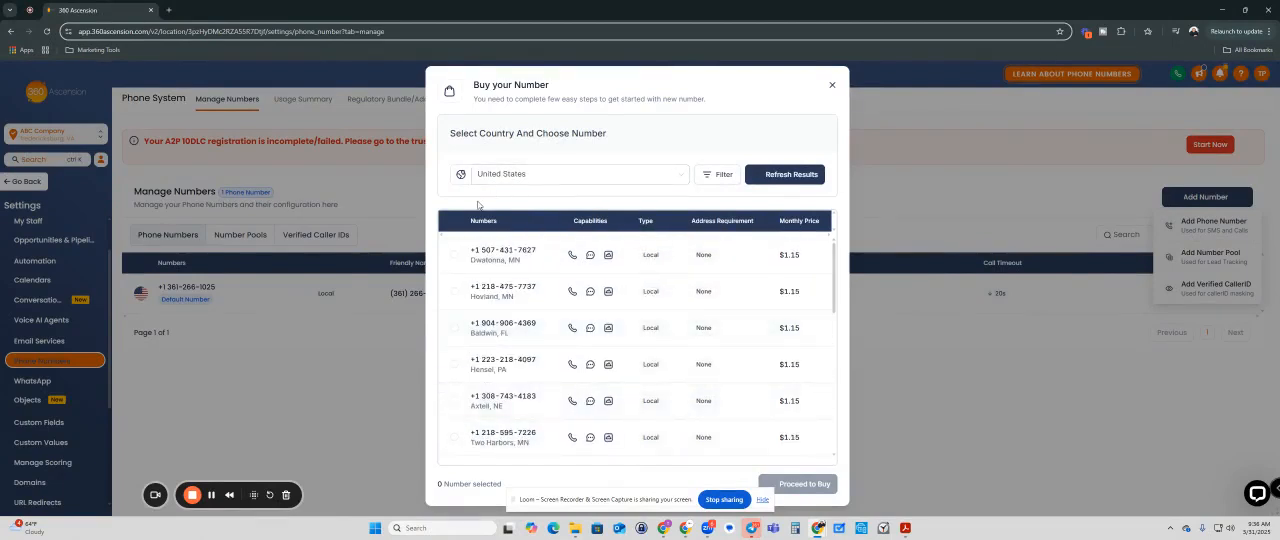
left_click_drag(600, 502, 997, 501)
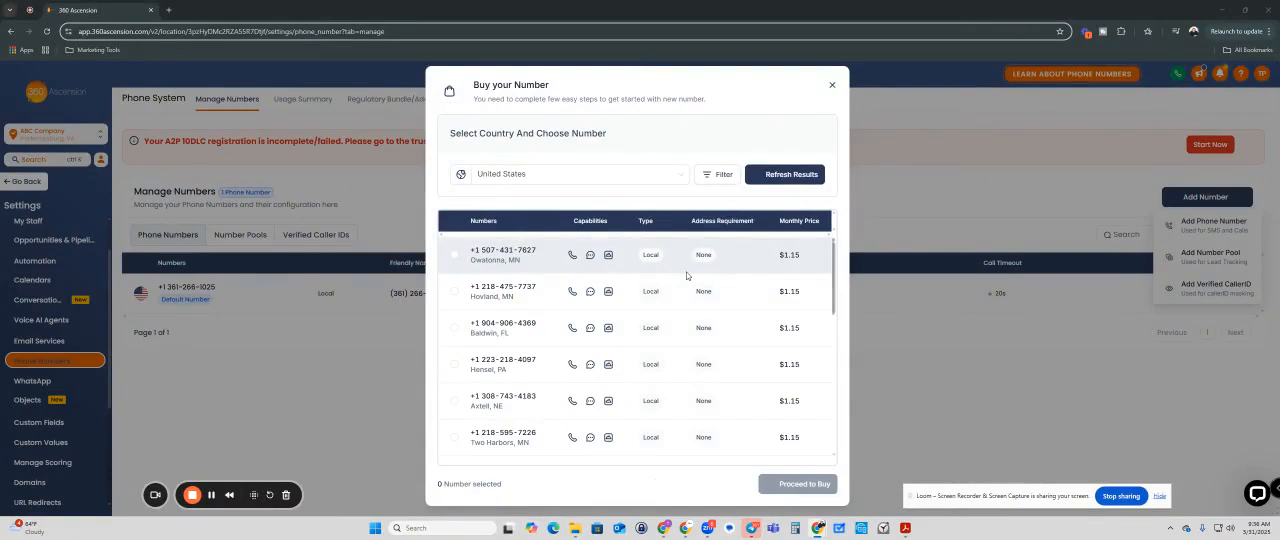
Step: Filter the available United States numbers to toll-free only, keeping the SMS, MMS and voice capabilities
left_click(710, 176)
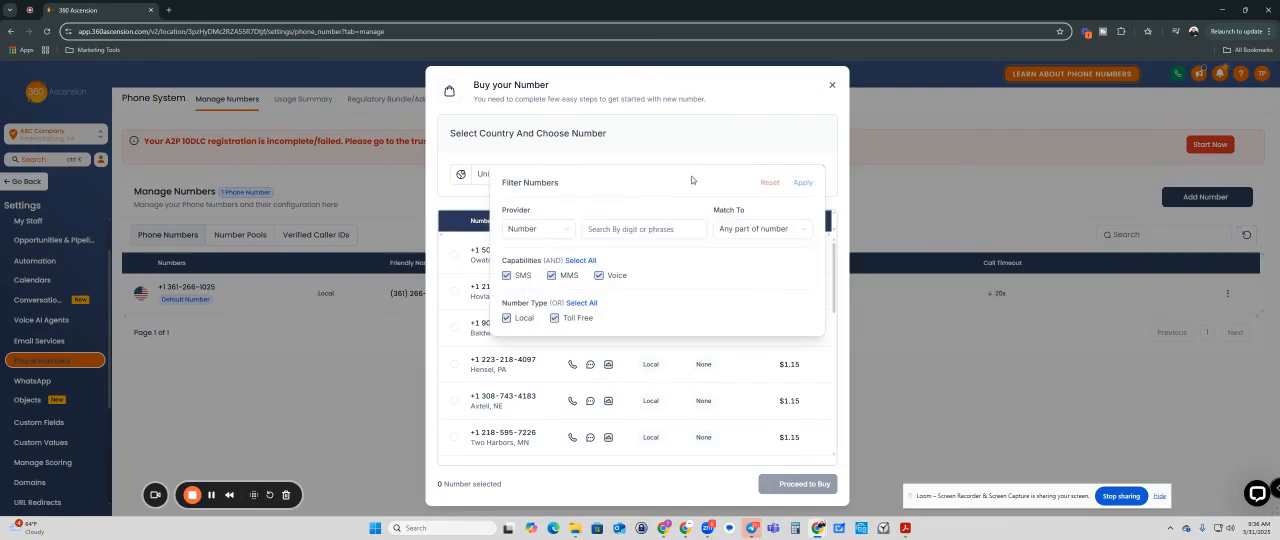
left_click(517, 235)
left_click(575, 212)
left_click(507, 319)
left_click(804, 183)
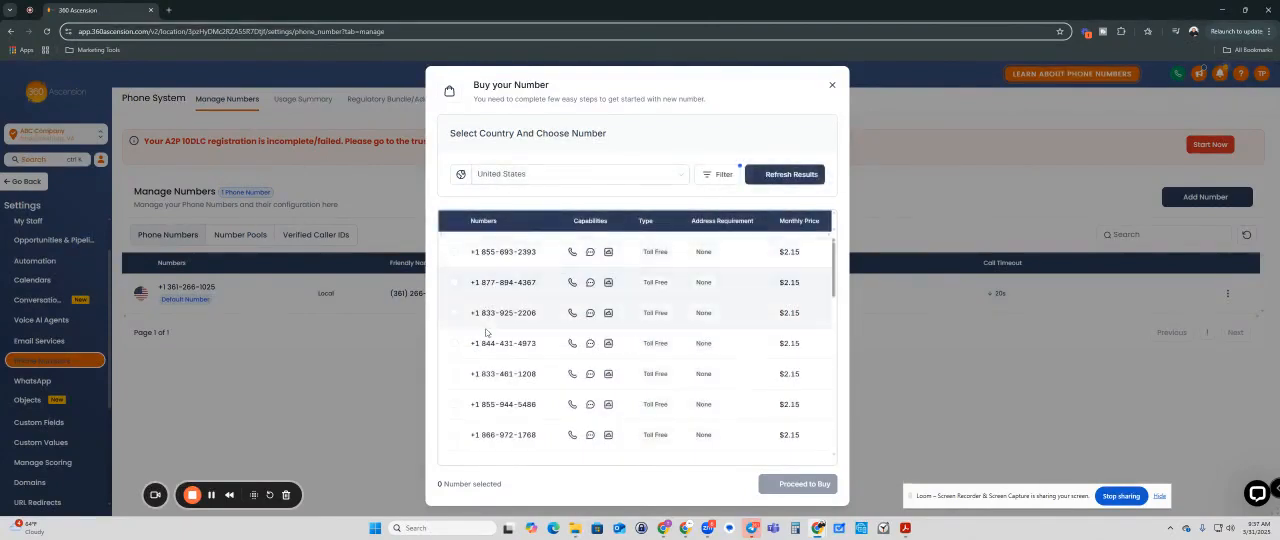
Step: Select the first toll-free number in the results and purchase it
scroll(486, 374, "down", 1)
scroll(486, 374, "down", 3)
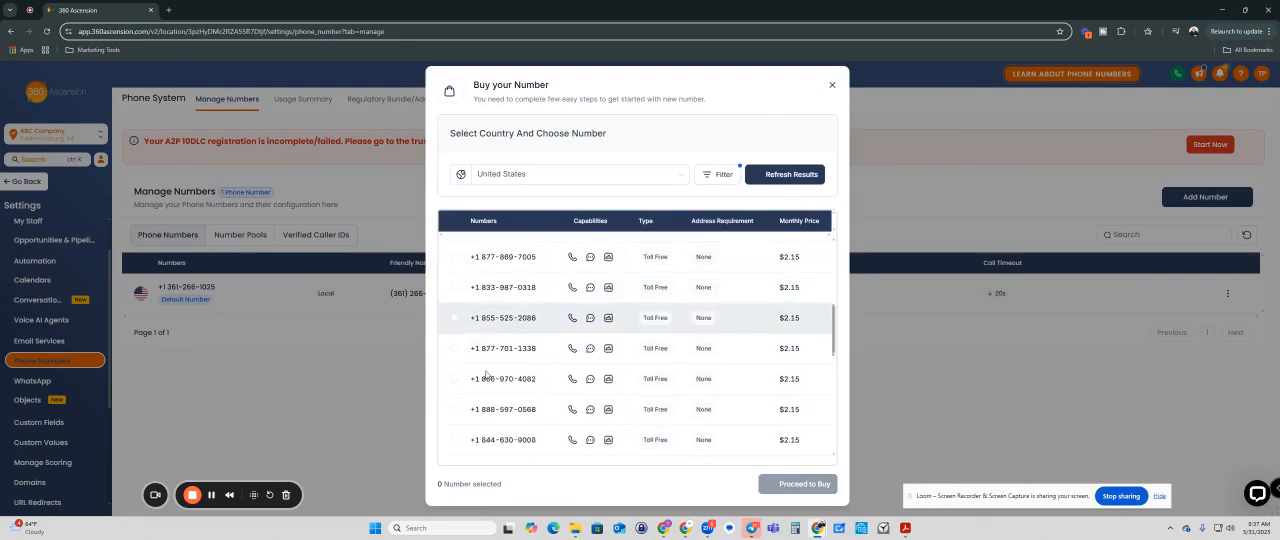
scroll(486, 374, "up", 5)
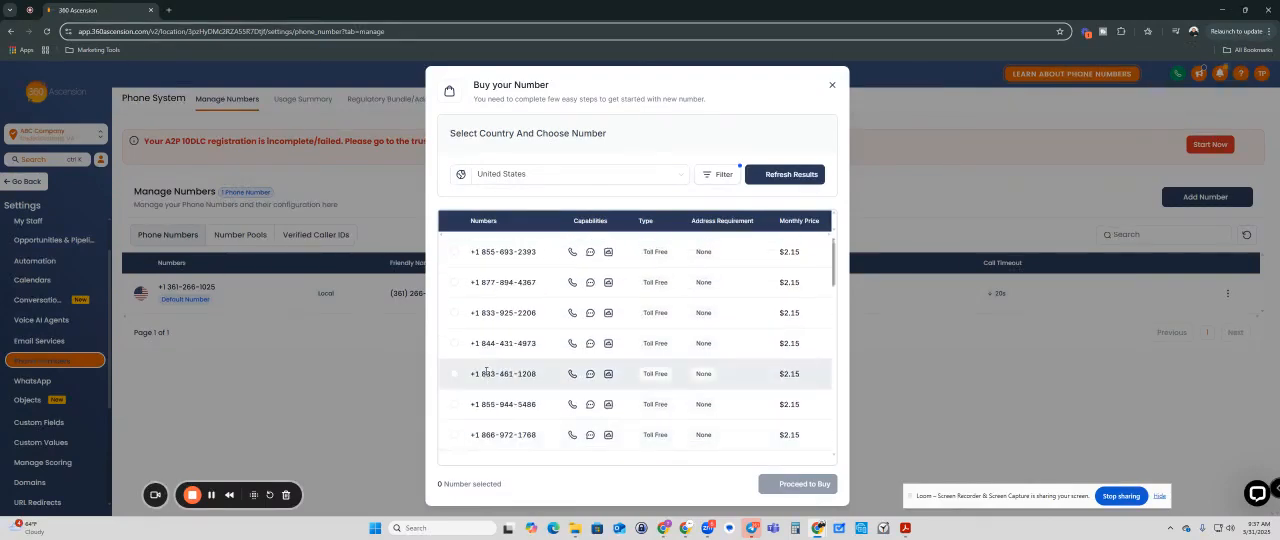
left_click(454, 251)
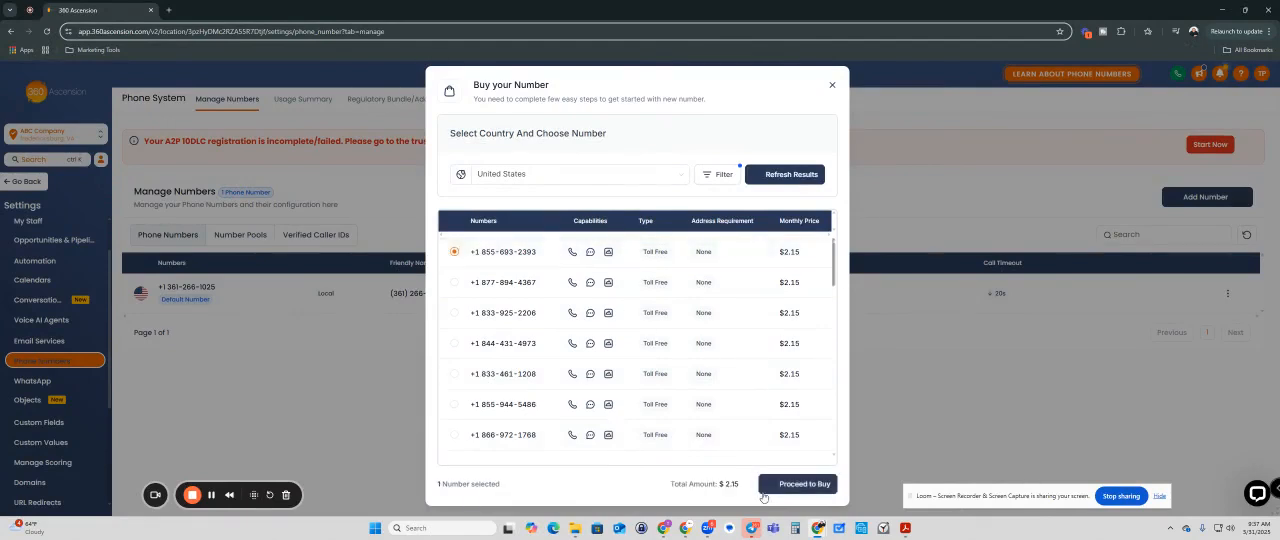
left_click(803, 485)
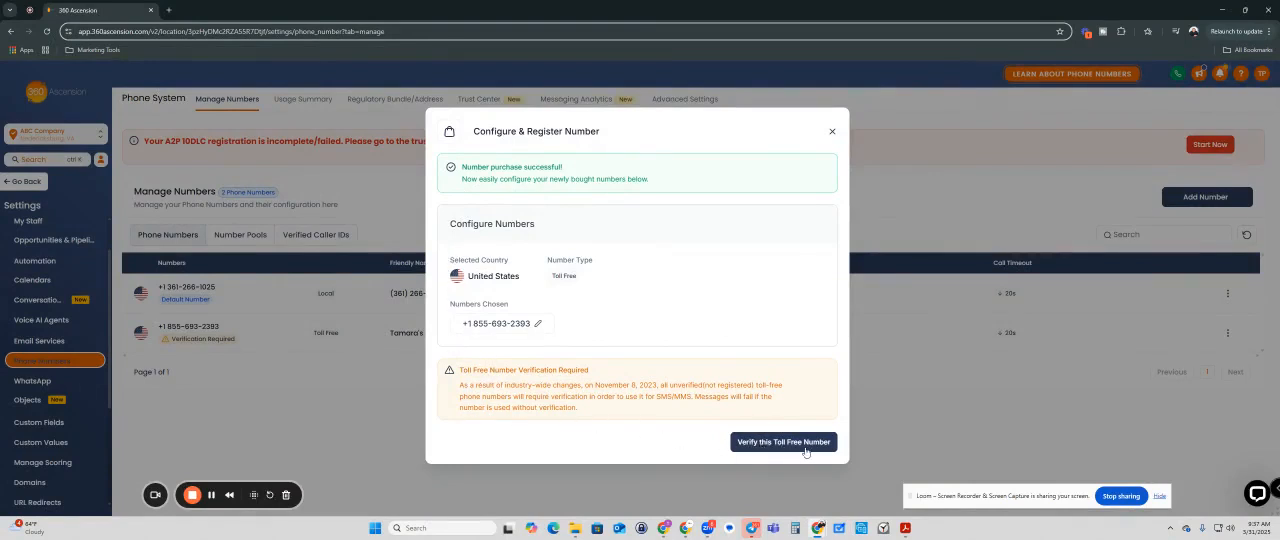
Step: Open the purchased number's configuration and rename the number to ABC Company
left_click(538, 325)
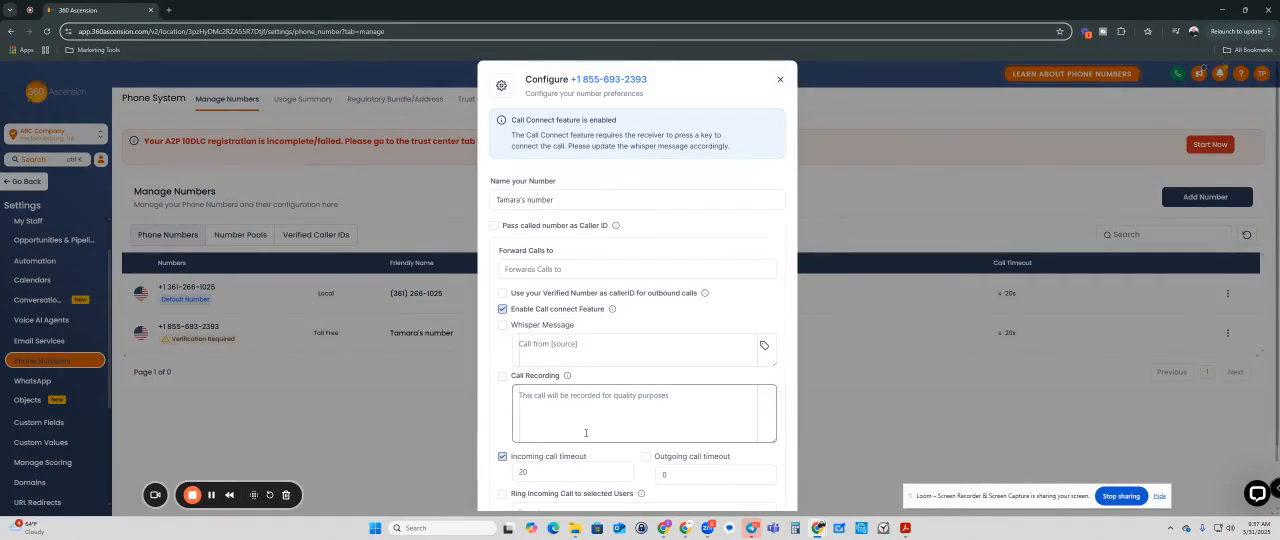
scroll(586, 430, "down", 2)
scroll(586, 440, "up", 2)
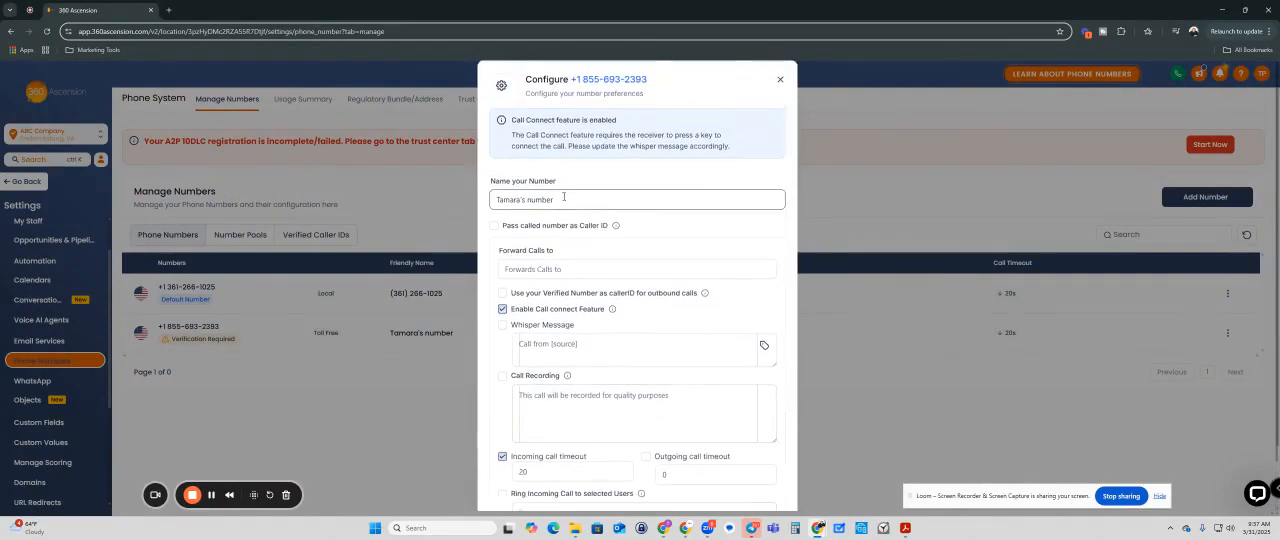
left_click_drag(559, 196, 475, 201)
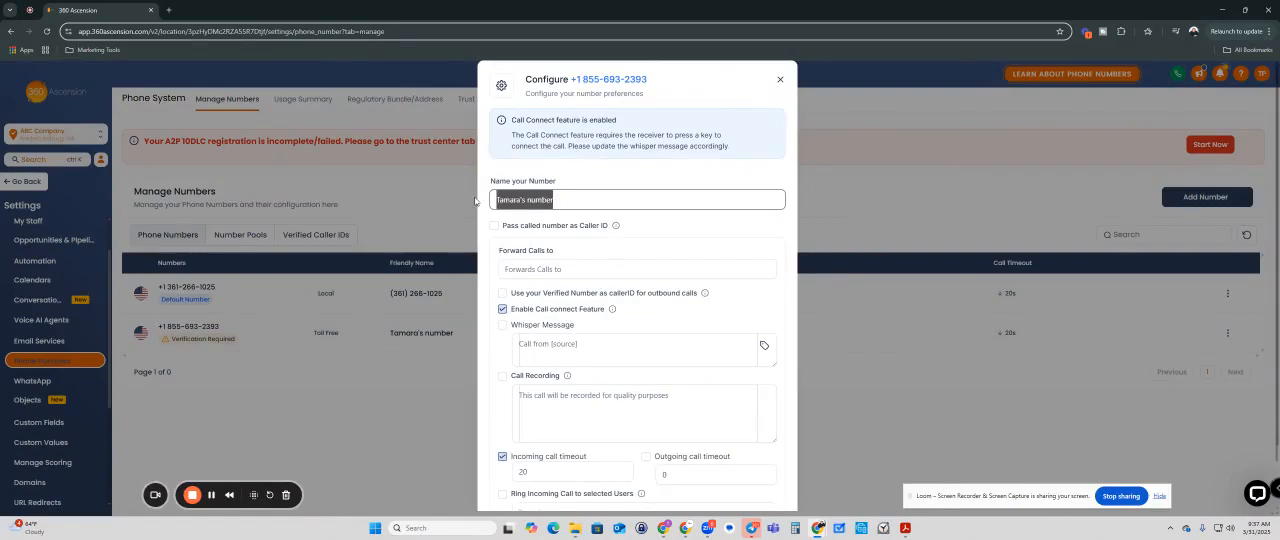
type("ABC Company")
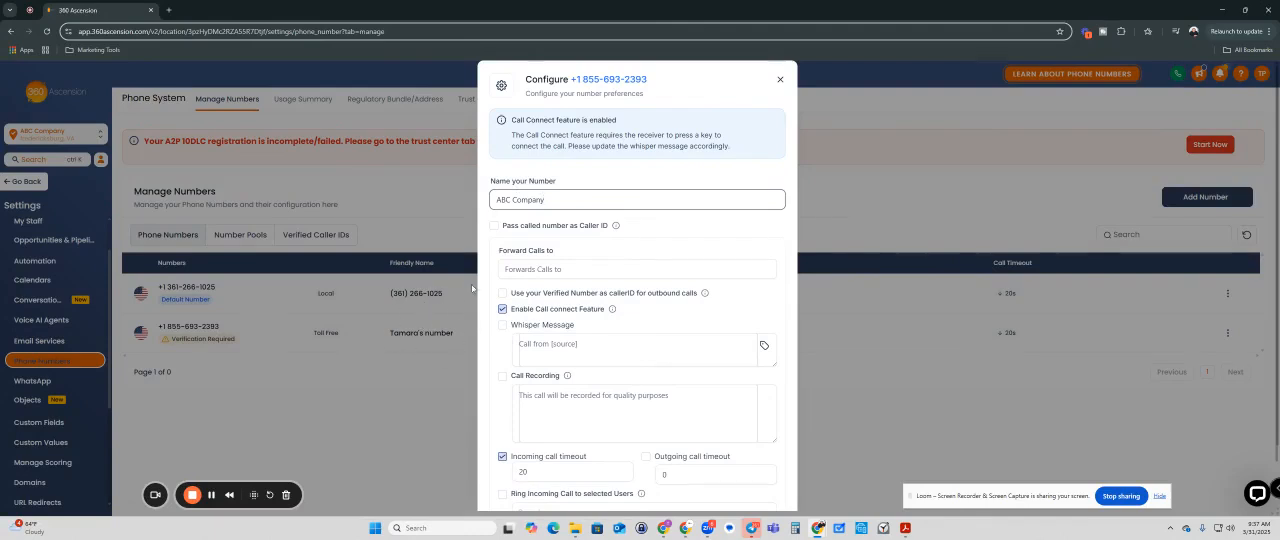
left_click(526, 268)
scroll(548, 304, "down", 1)
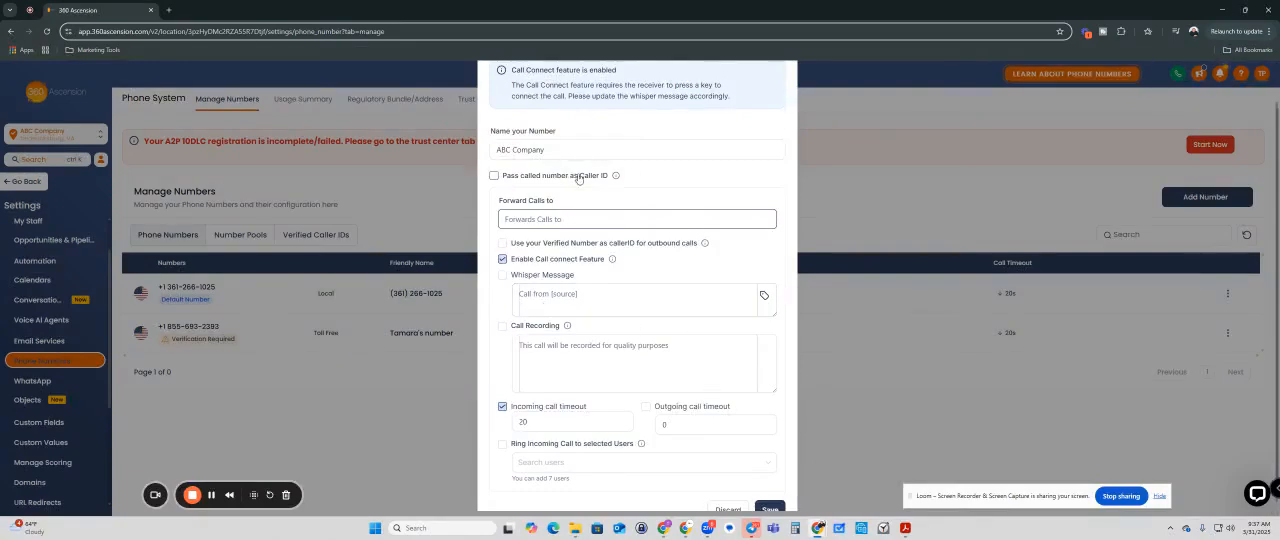
left_click(494, 177)
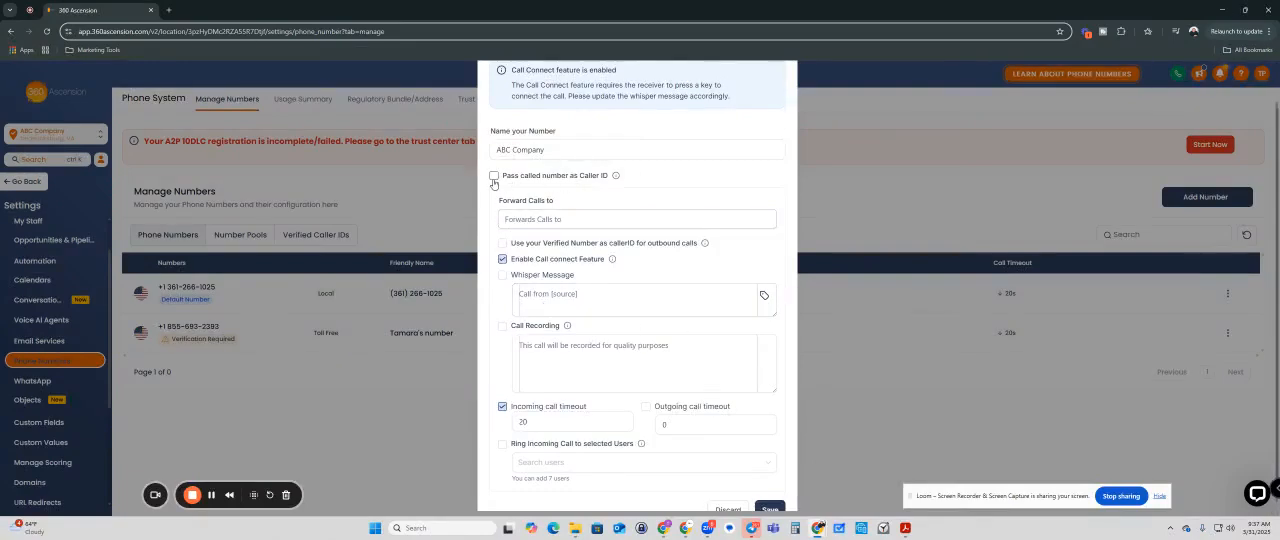
left_click(494, 177)
left_click(494, 177)
left_click(493, 176)
scroll(508, 250, "down", 1)
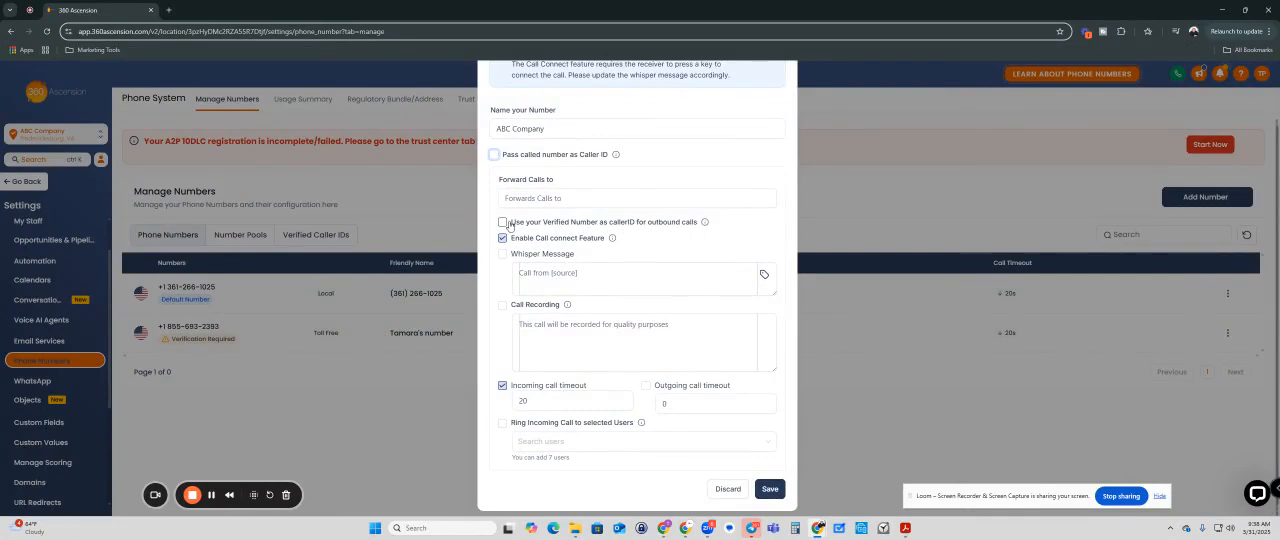
Step: Enable the whisper message and call recording for the toll-free number
mouse_move(707, 224)
left_click(503, 254)
left_click(558, 277)
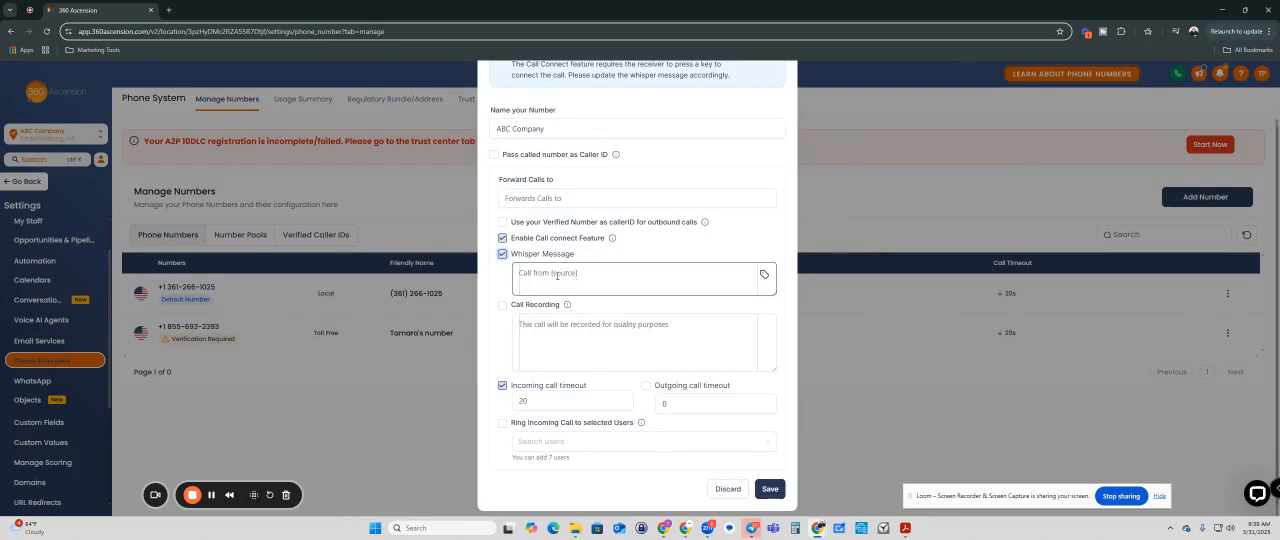
left_click(502, 306)
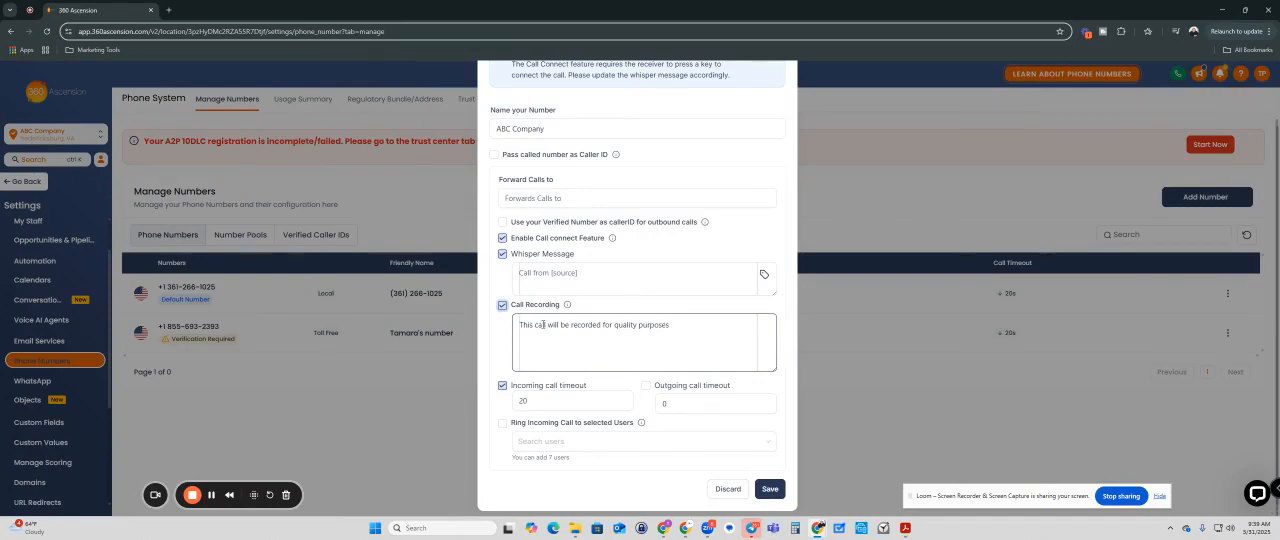
left_click(522, 400)
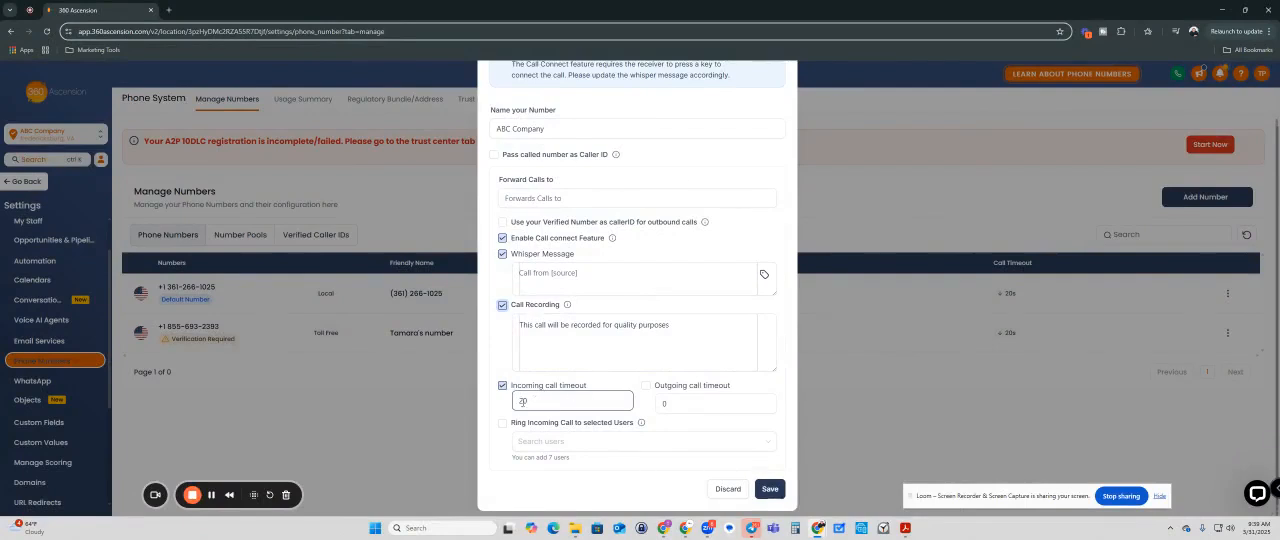
double_click(522, 400)
left_click(539, 399)
left_click(575, 443)
Step: Turn off the call connect feature and the whisper message, and save the number's configuration
left_click(502, 238)
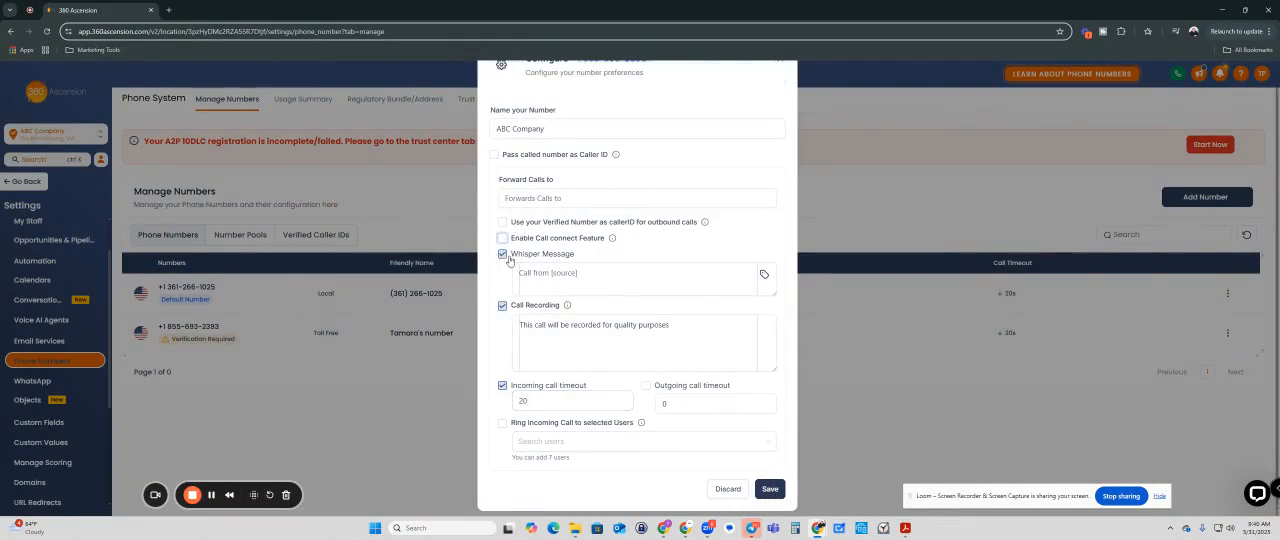
left_click(502, 255)
left_click(770, 489)
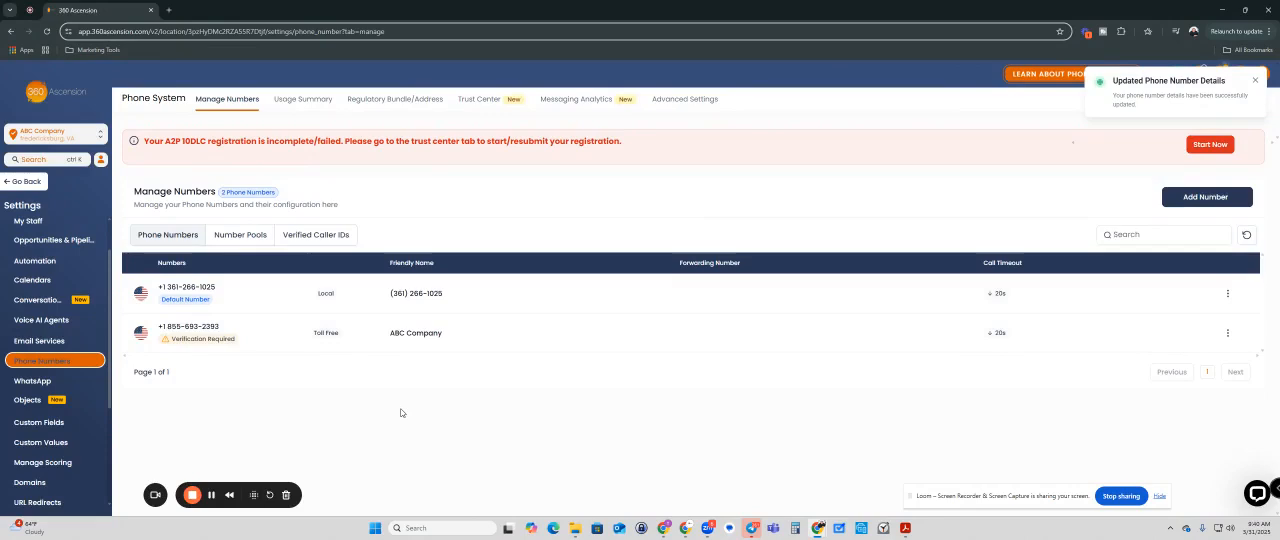
left_click(196, 339)
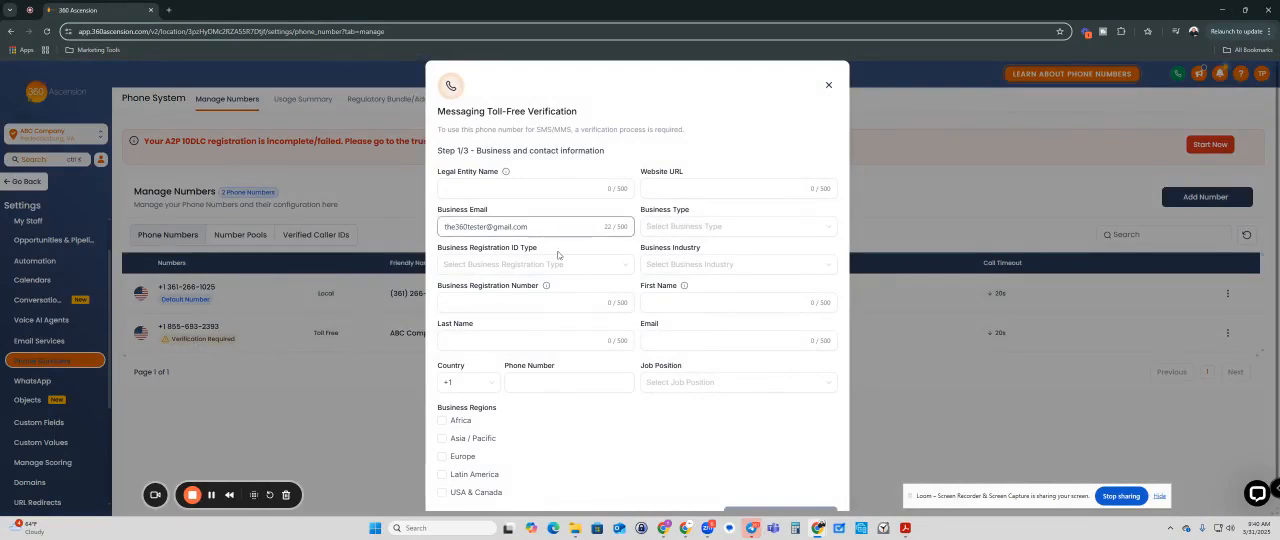
left_click(514, 190)
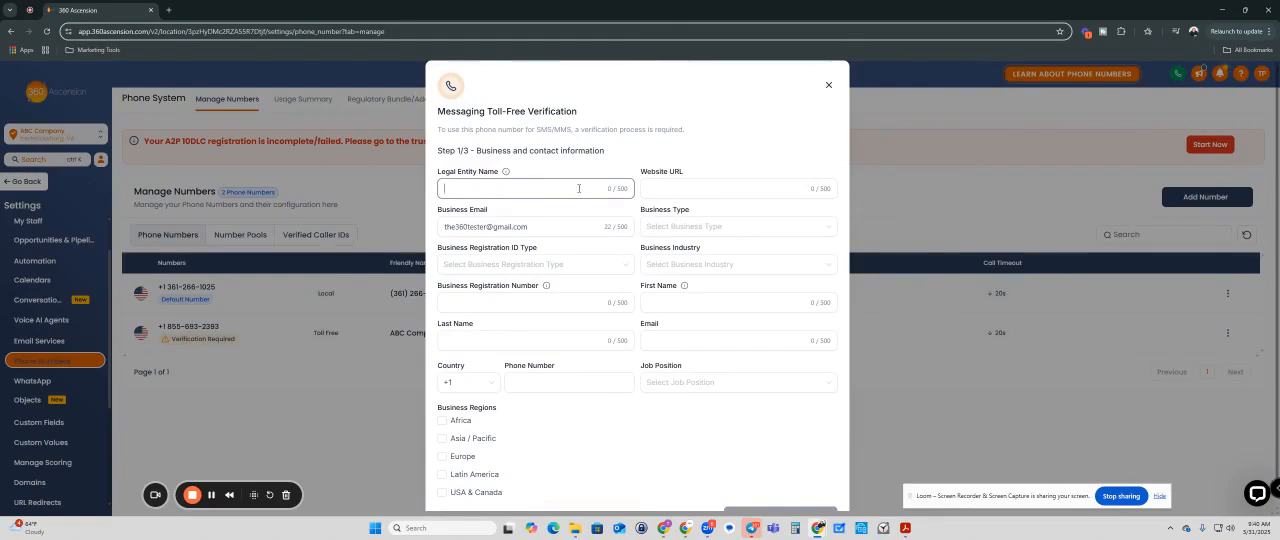
type("ABC Company LLC")
left_click(680, 188)
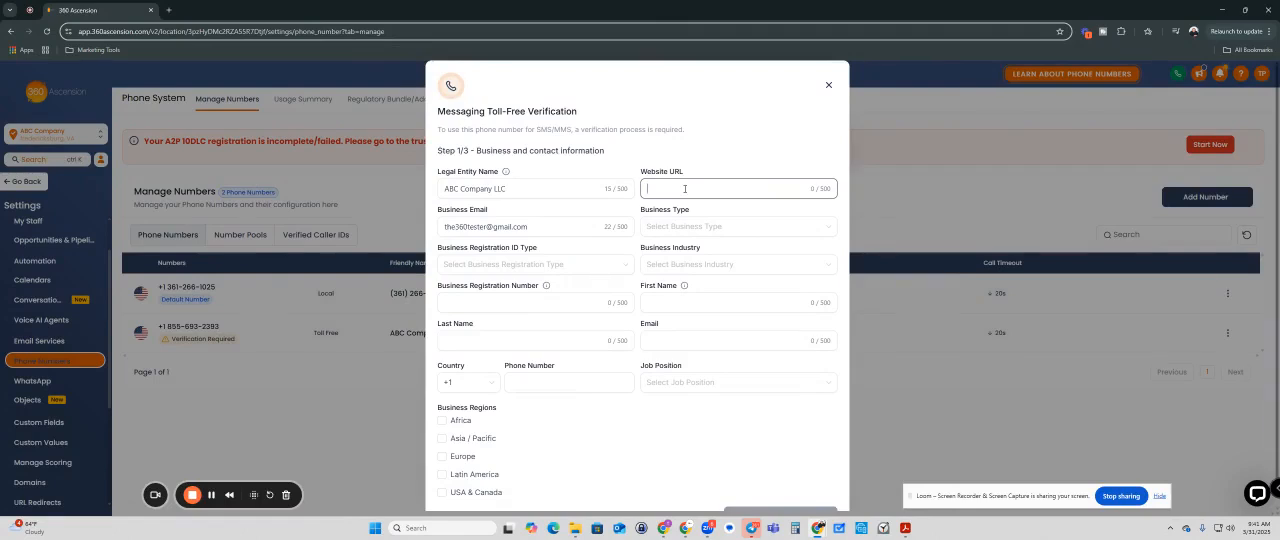
type("ww.abccompany.com")
Step: Replace the business email with the company's own-domain email address
left_click_drag(528, 227, 464, 227)
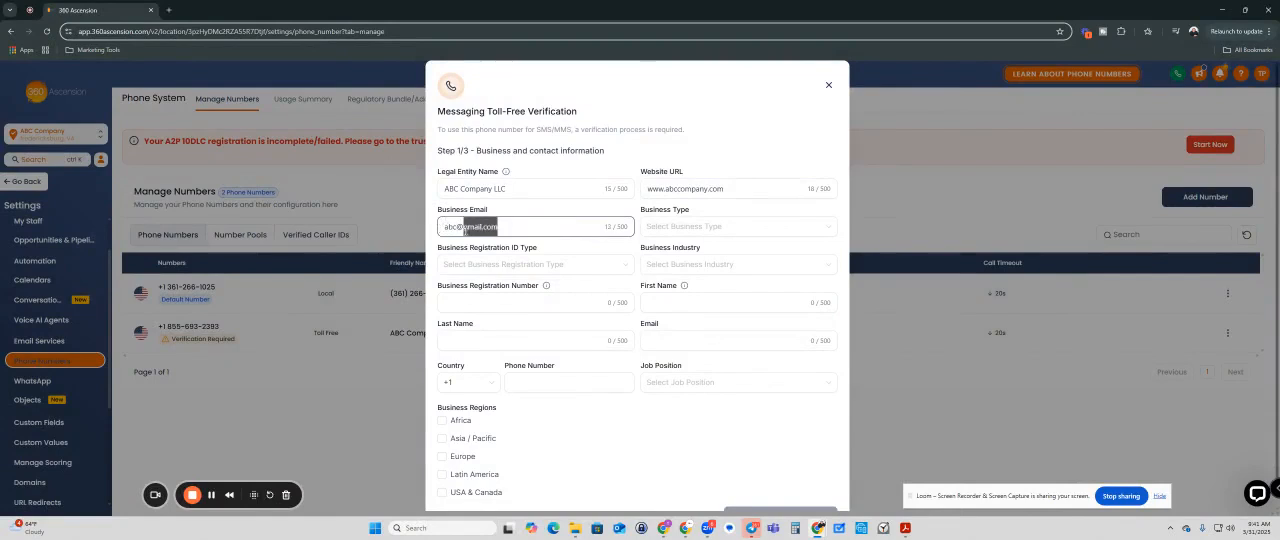
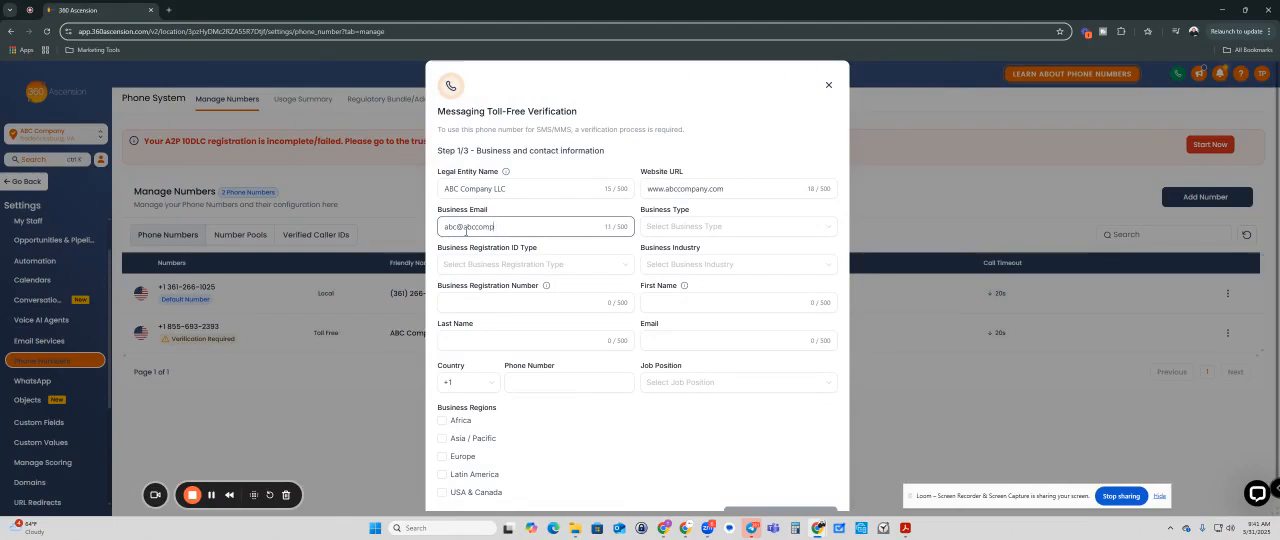
Step: Set the business type to Limited Liability Company Or Sole-Proprietorship and the registration ID type to USA: Employer Identification Number (EIN)
left_click(707, 230)
left_click(678, 288)
left_click(485, 266)
left_click(489, 288)
Step: Enter the business registration number, including its two-digit prefix and hyphen
left_click(488, 303)
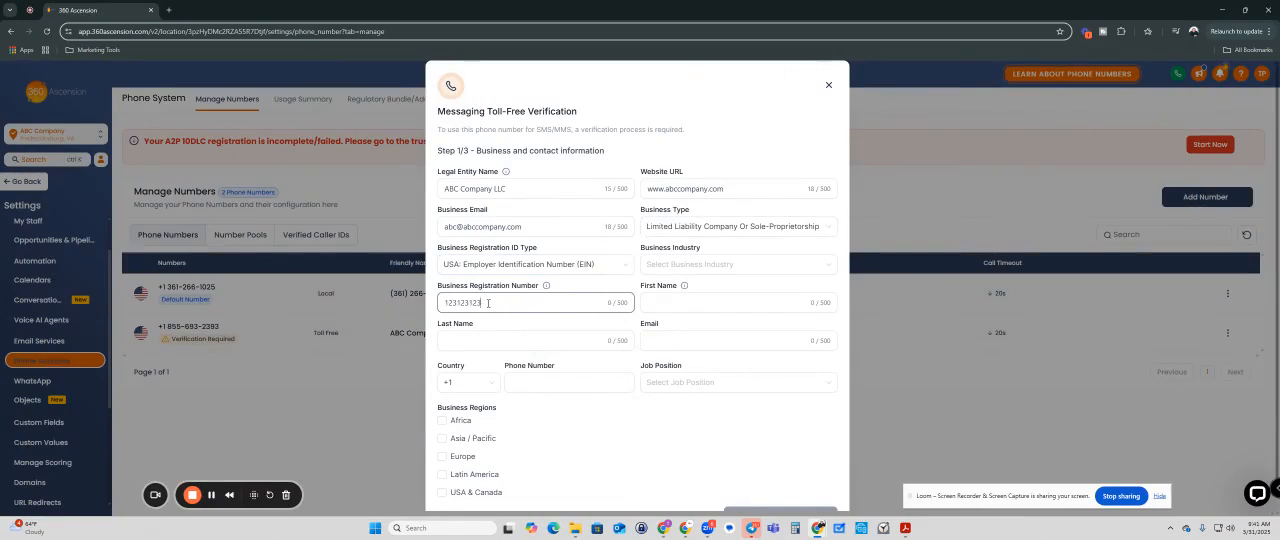
left_click(443, 302)
type("87-")
Step: Enter the contact person's first name and last name
left_click(689, 310)
key("Tab")
key("Tab")
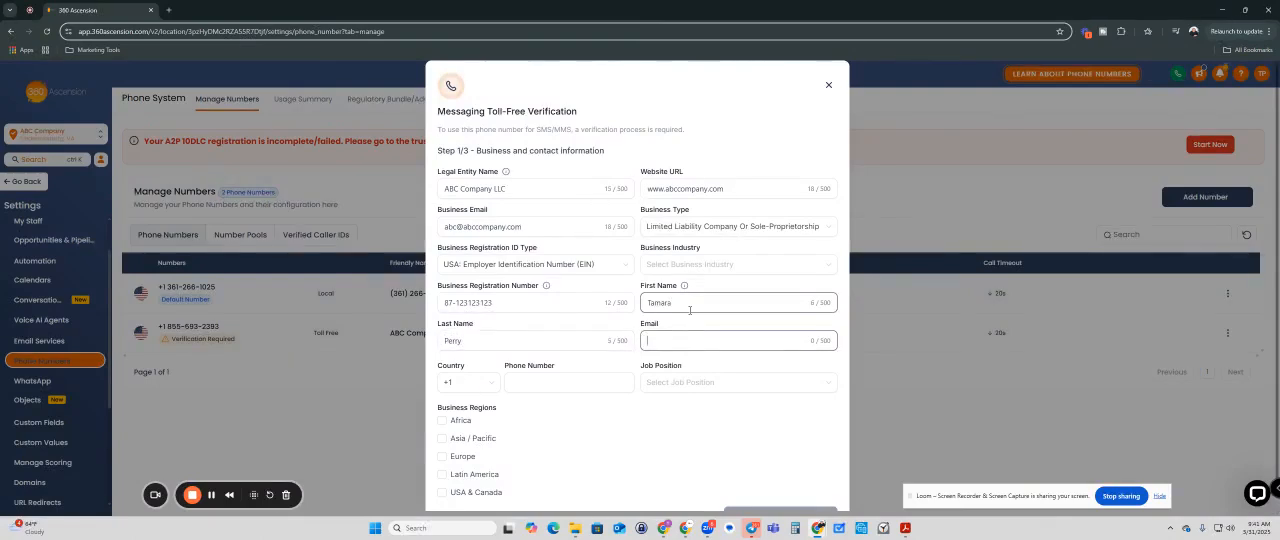
Step: Fill in the contact person's email address
type("N")
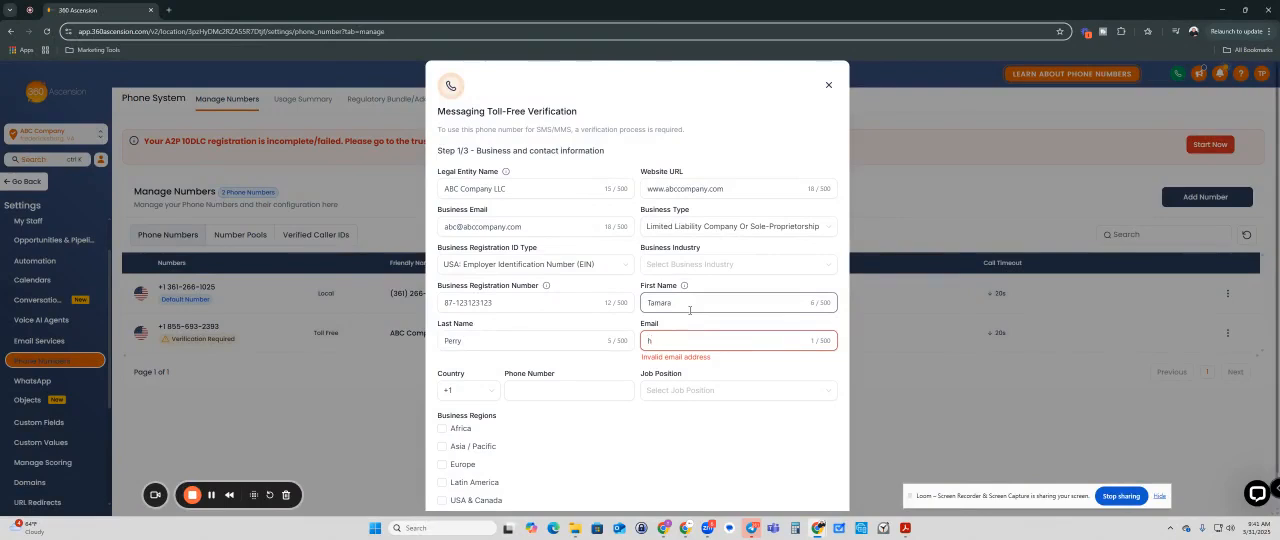
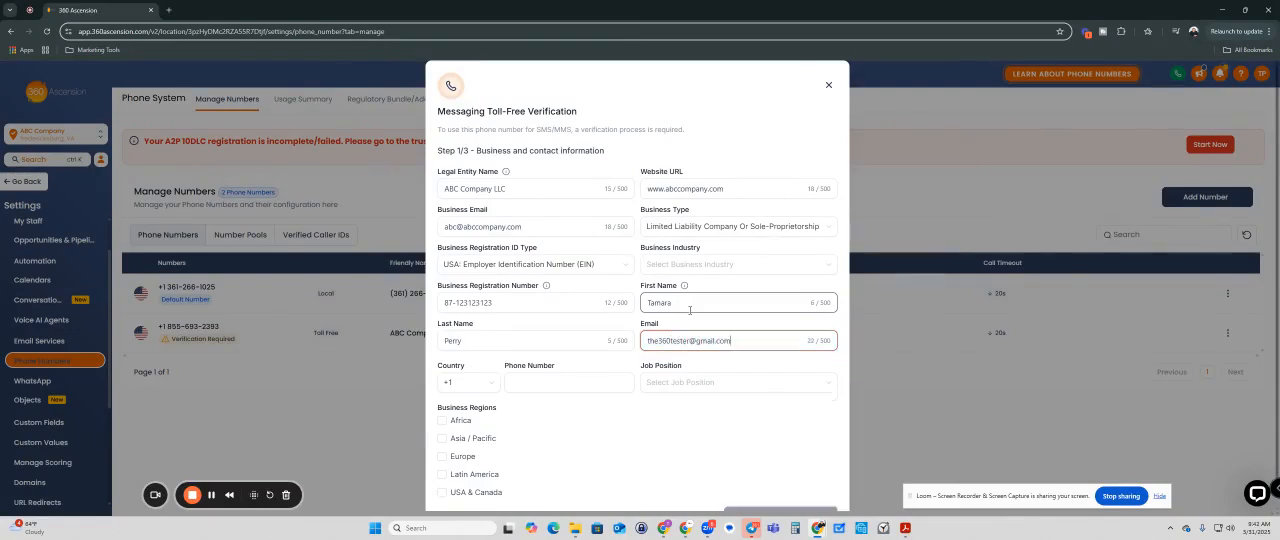
Step: Fill in the contact person's phone number
left_click(521, 388)
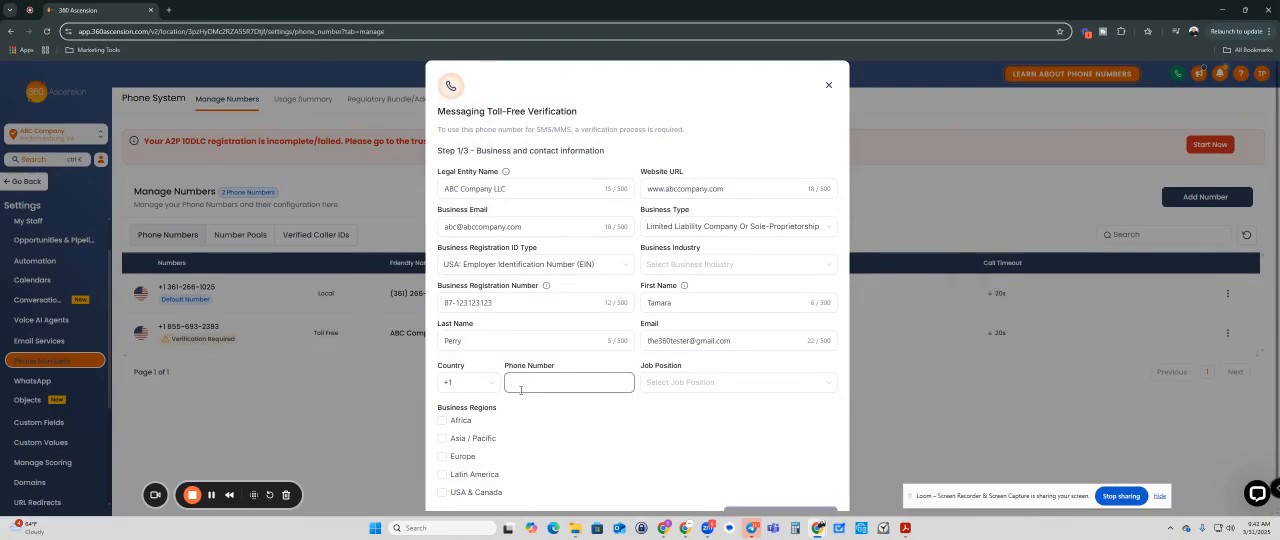
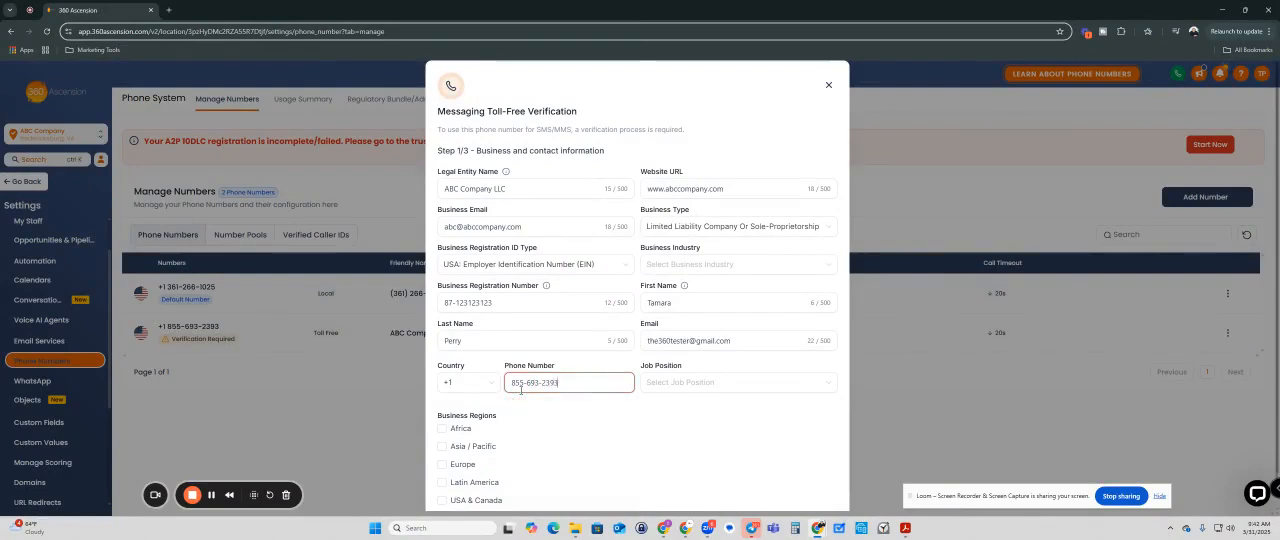
Step: Set the contact's job position to CEO and select USA & Canada as the business region
left_click(698, 388)
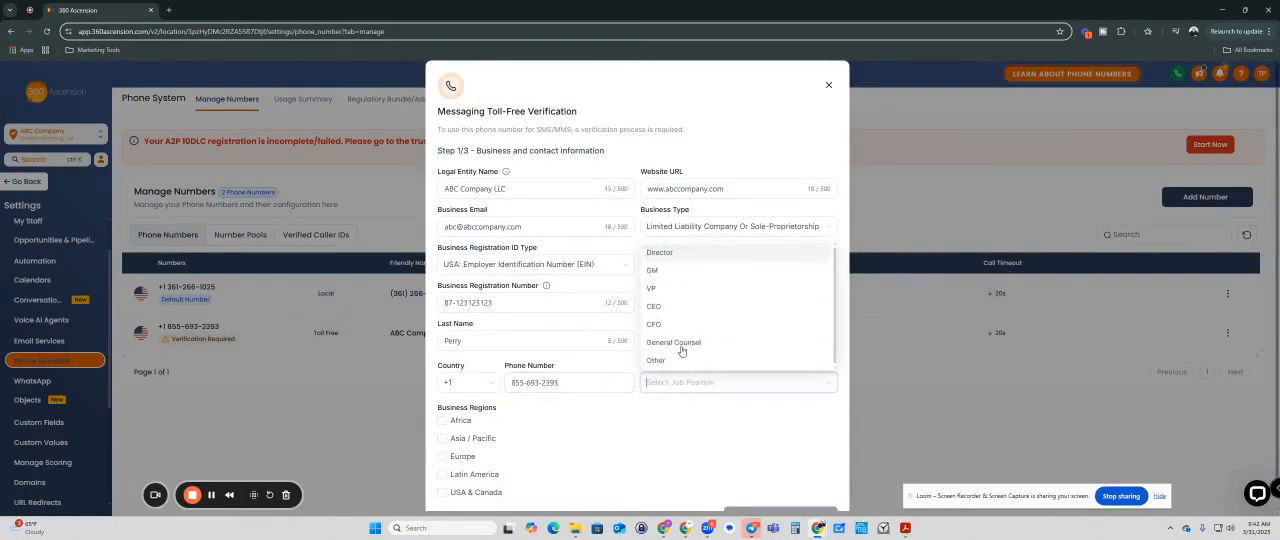
left_click(655, 307)
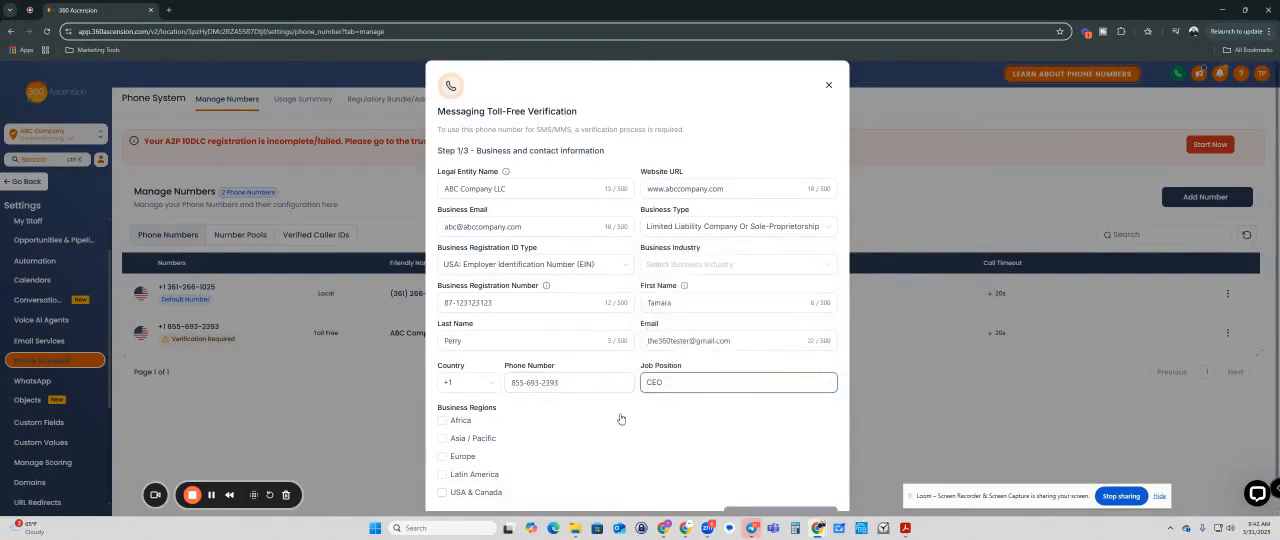
scroll(550, 415, "down", 1)
left_click(443, 466)
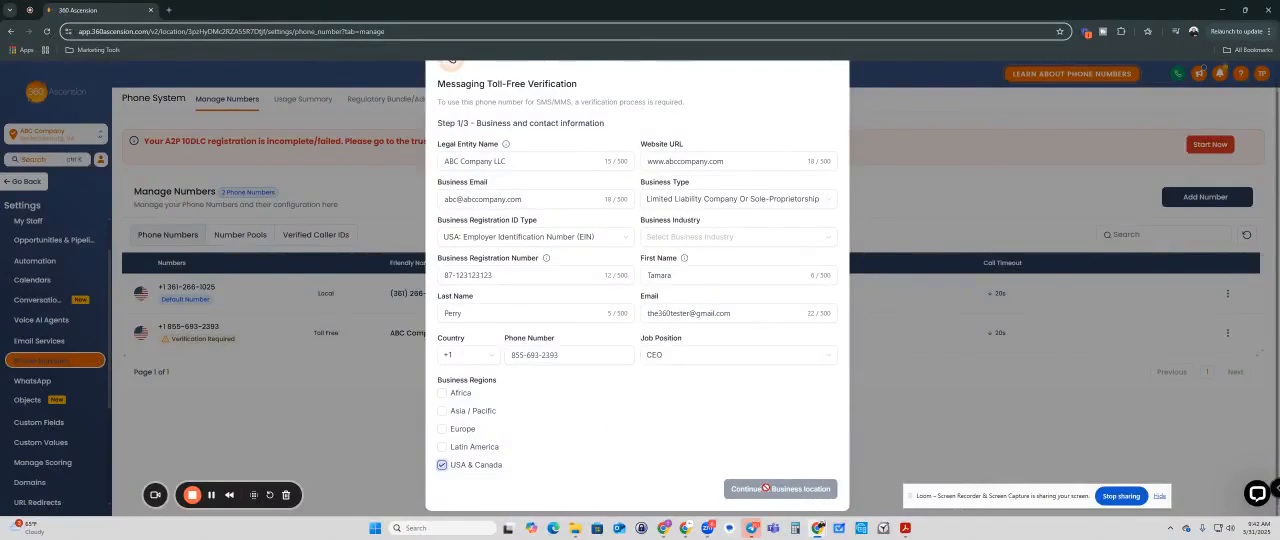
Step: Review the form's entries, then delete and re-enter the final digits of the business registration number
scroll(767, 489, "up", 1)
left_click(565, 383)
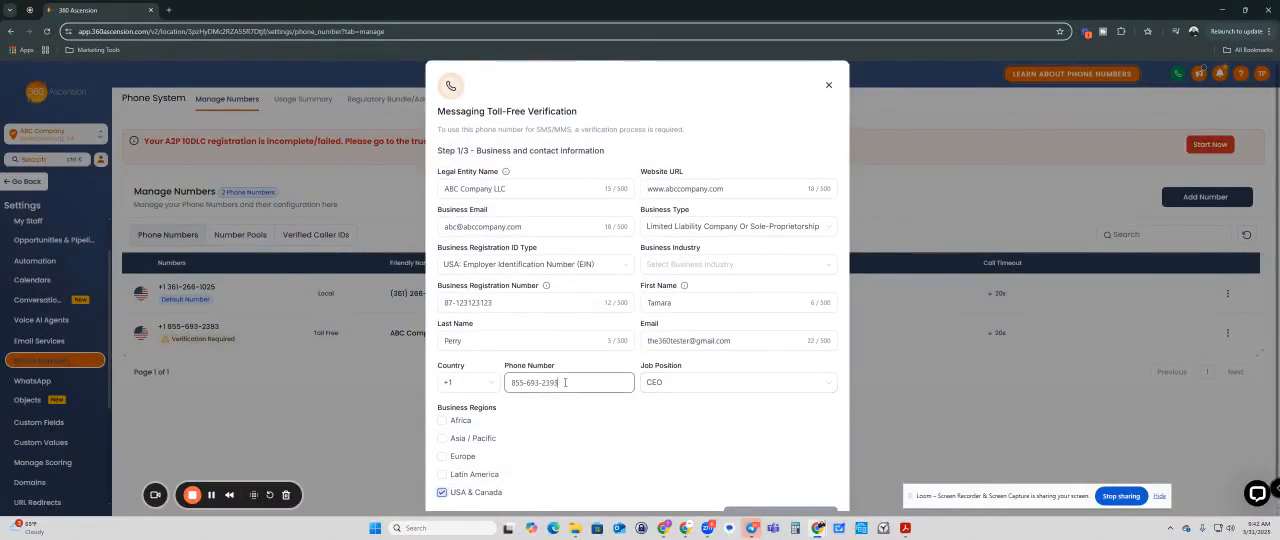
scroll(565, 383, "down", 1)
left_click(615, 397)
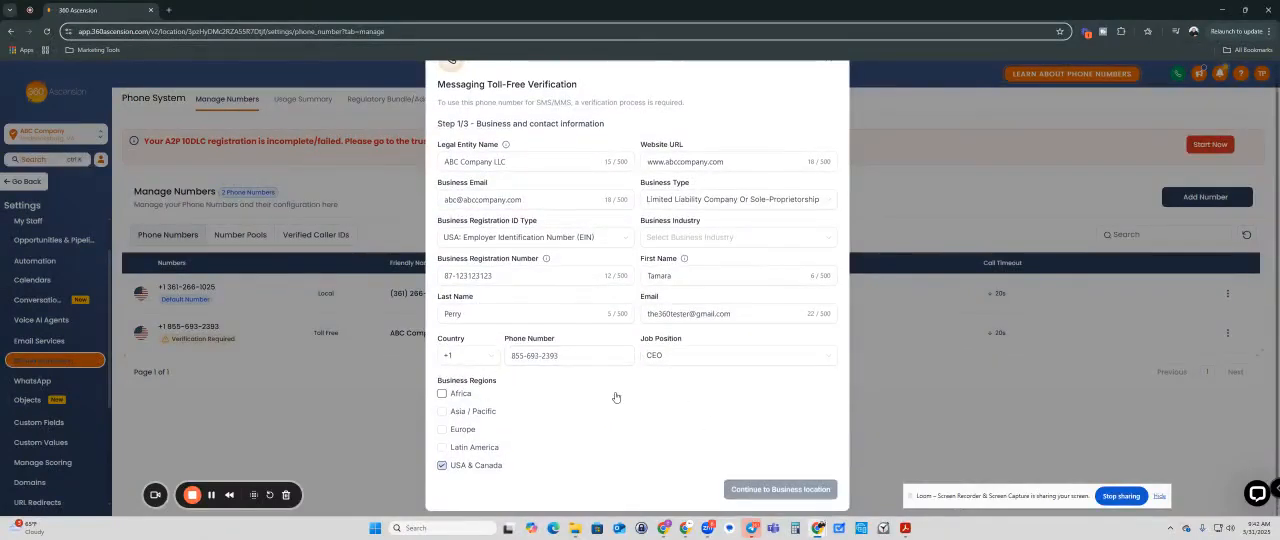
scroll(615, 397, "up", 1)
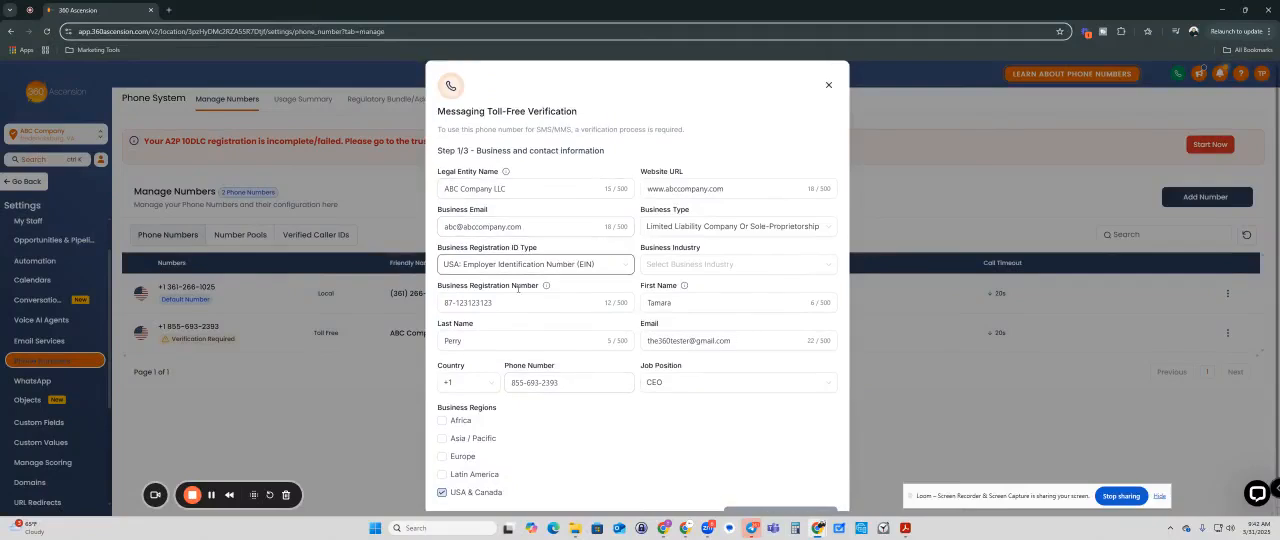
key("BackSpace")
key("BackSpace")
scroll(627, 459, "down", 1)
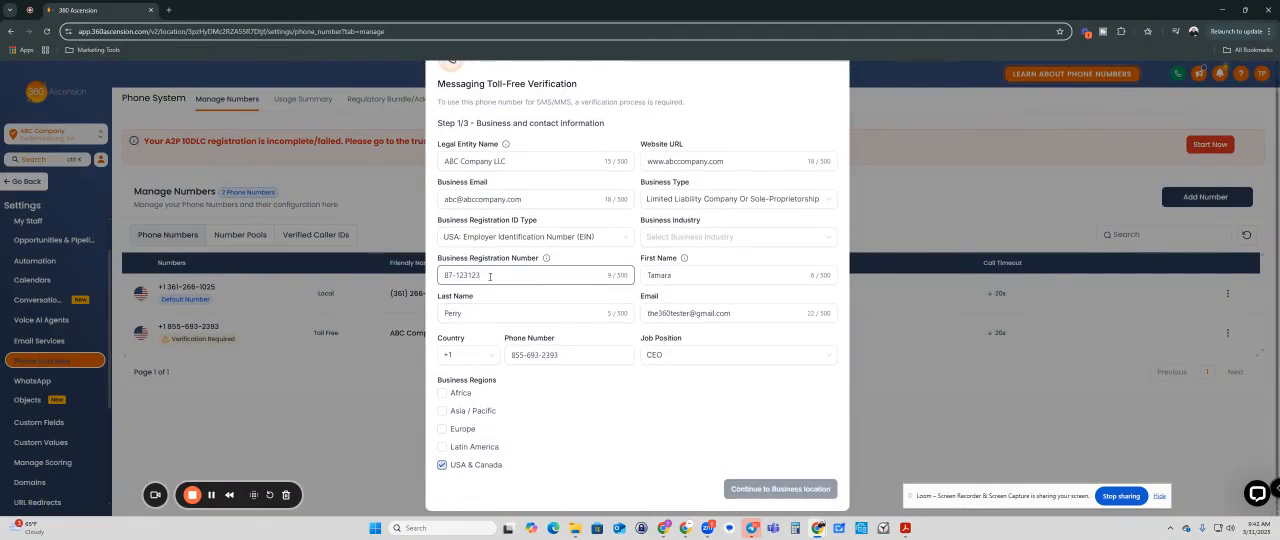
type("123")
Step: Set the business industry to Online and continue to the business location
left_click(717, 237)
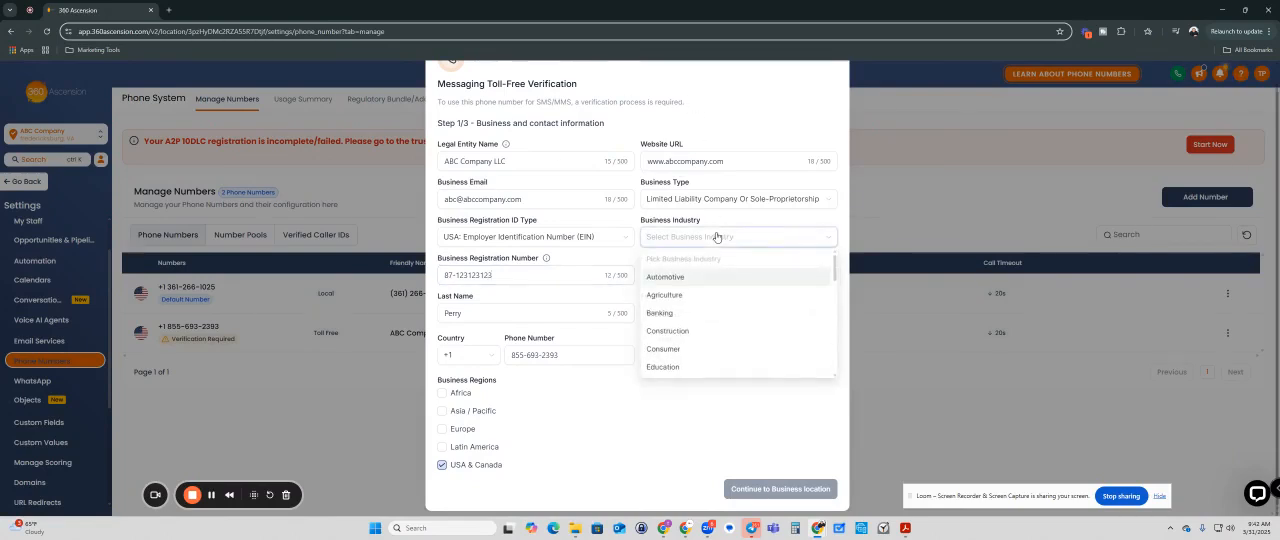
scroll(683, 291, "down", 1)
scroll(683, 292, "down", 1)
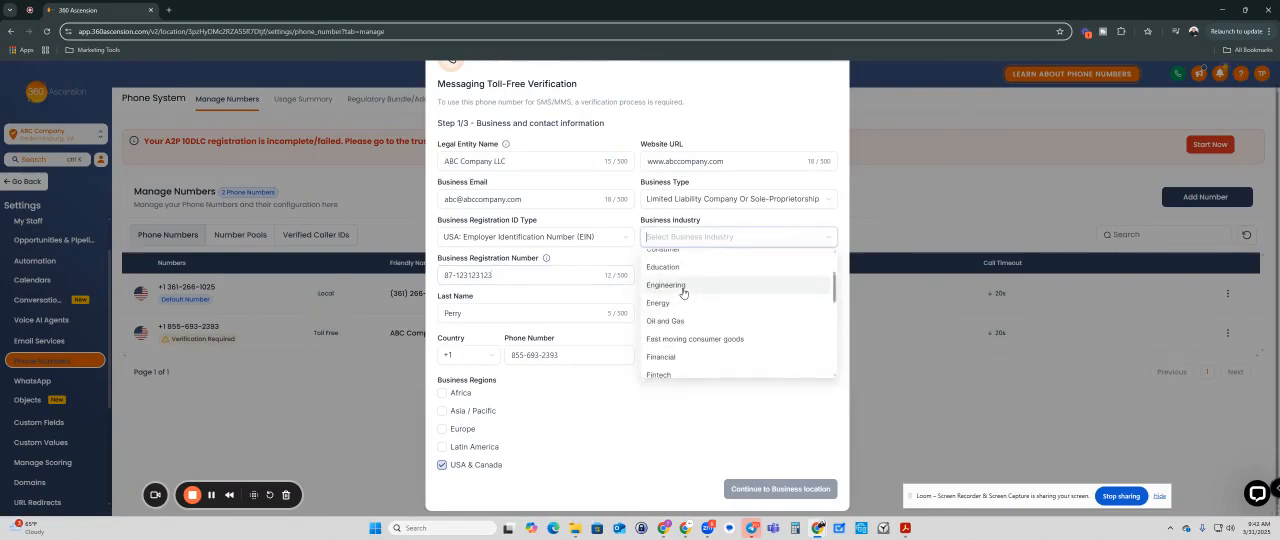
scroll(684, 291, "down", 3)
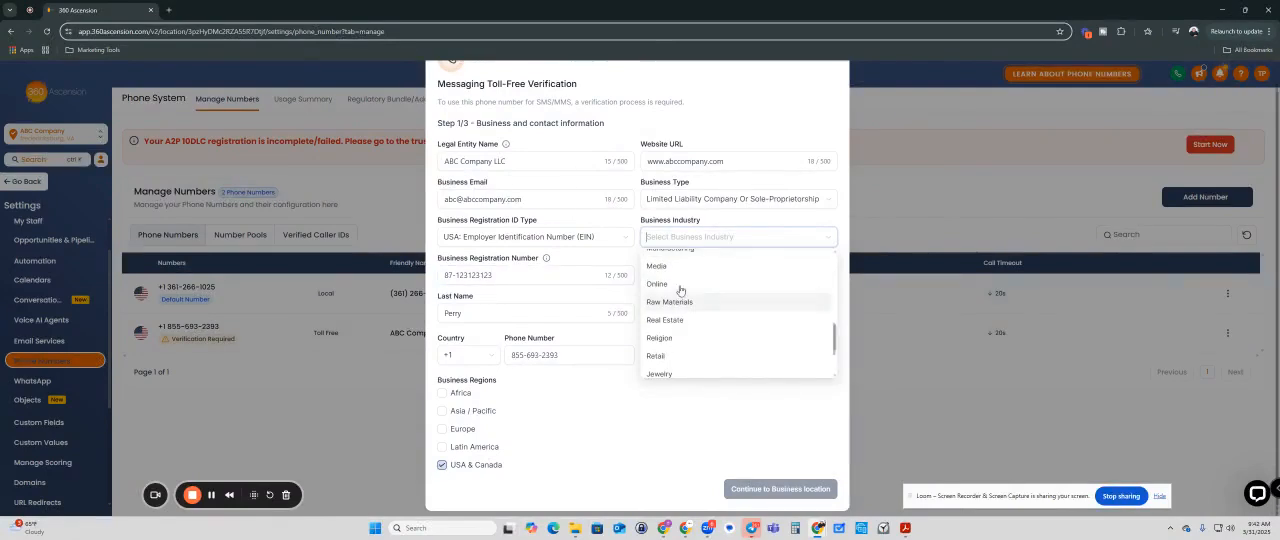
left_click(677, 288)
left_click(639, 404)
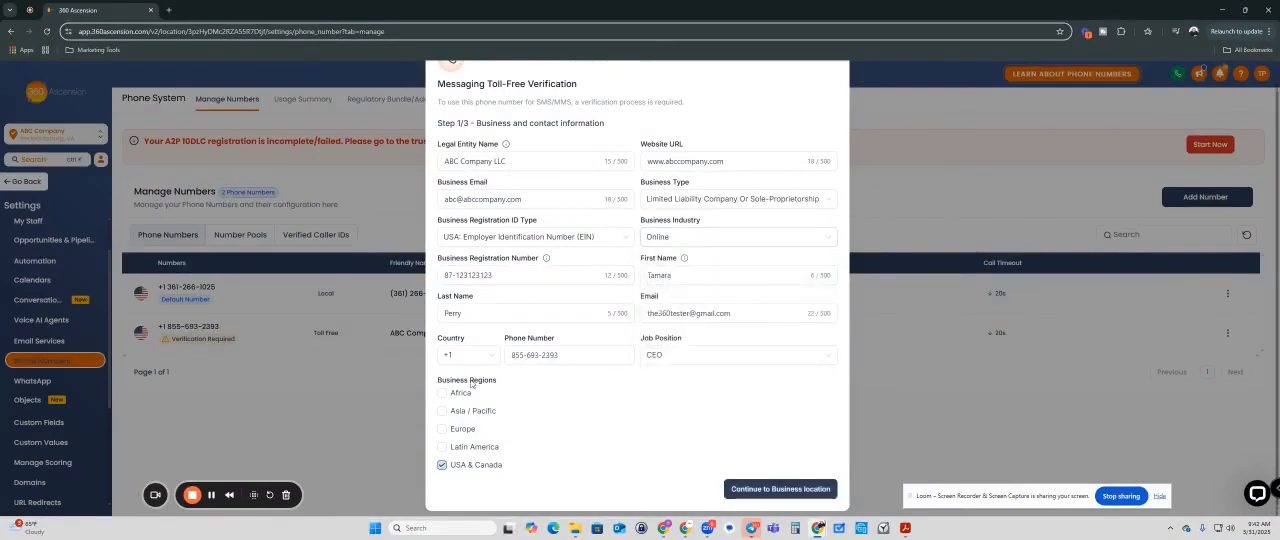
left_click(770, 489)
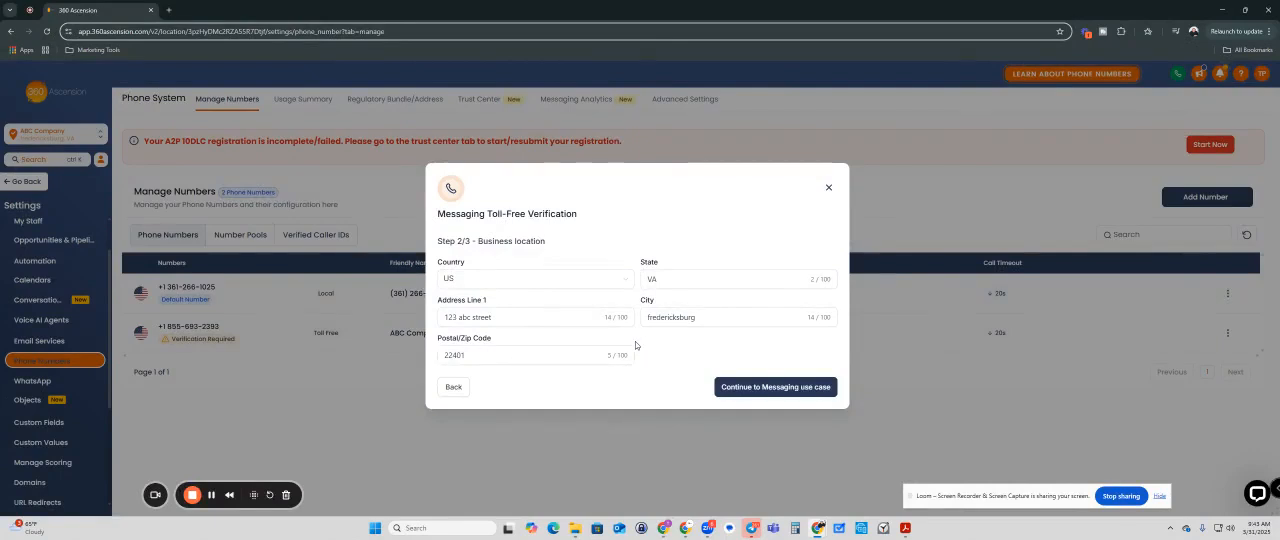
Step: Proceed from the business location to the messaging use case and set the estimated monthly volume to 1,000
left_click(748, 388)
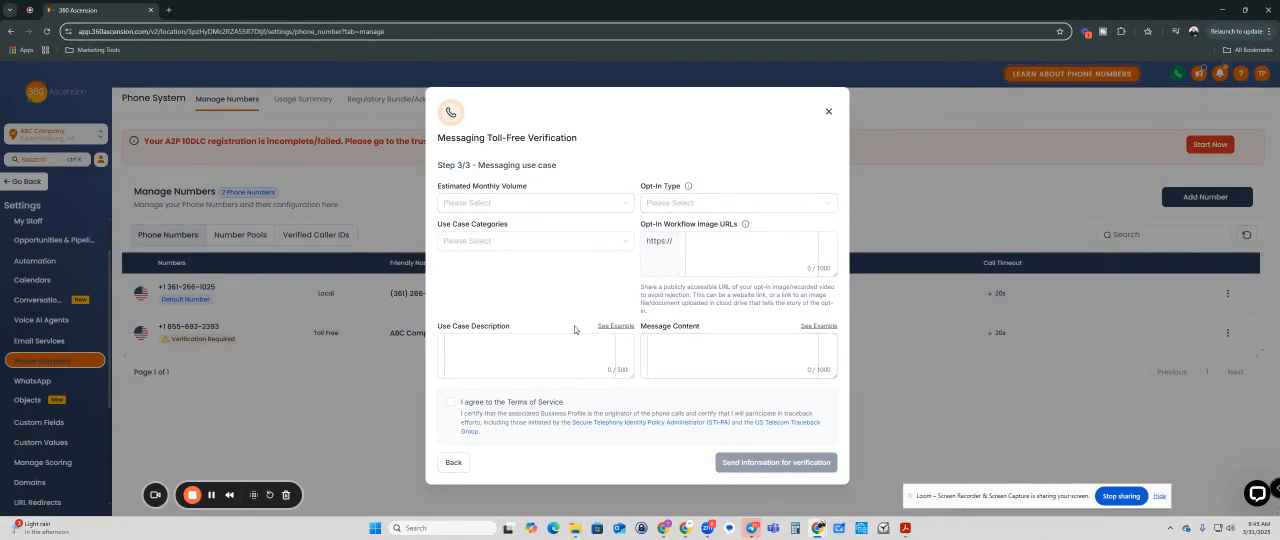
left_click(613, 207)
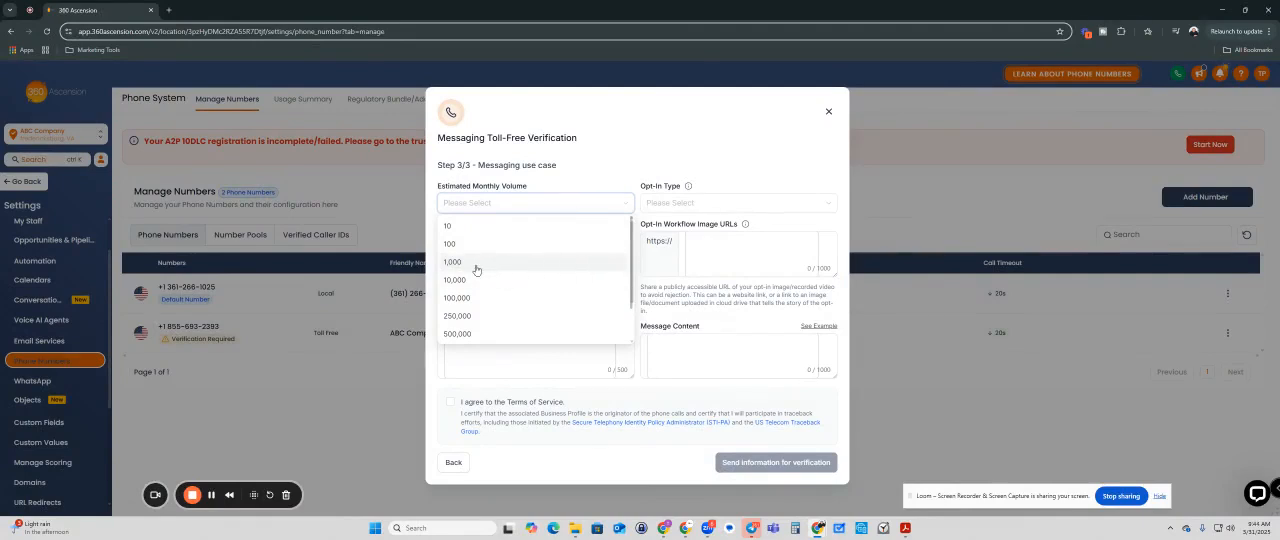
left_click(599, 273)
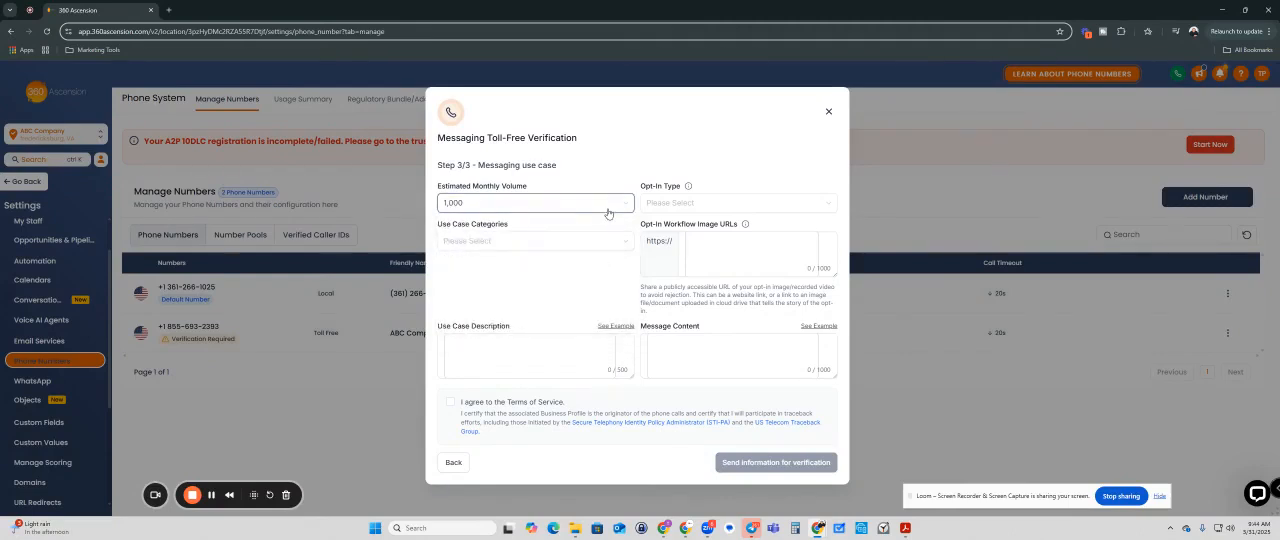
left_click(532, 208)
left_click(542, 265)
left_click(606, 260)
Step: Add Account Notifications, Customer Care and Security Alert as use case categories
left_click(513, 243)
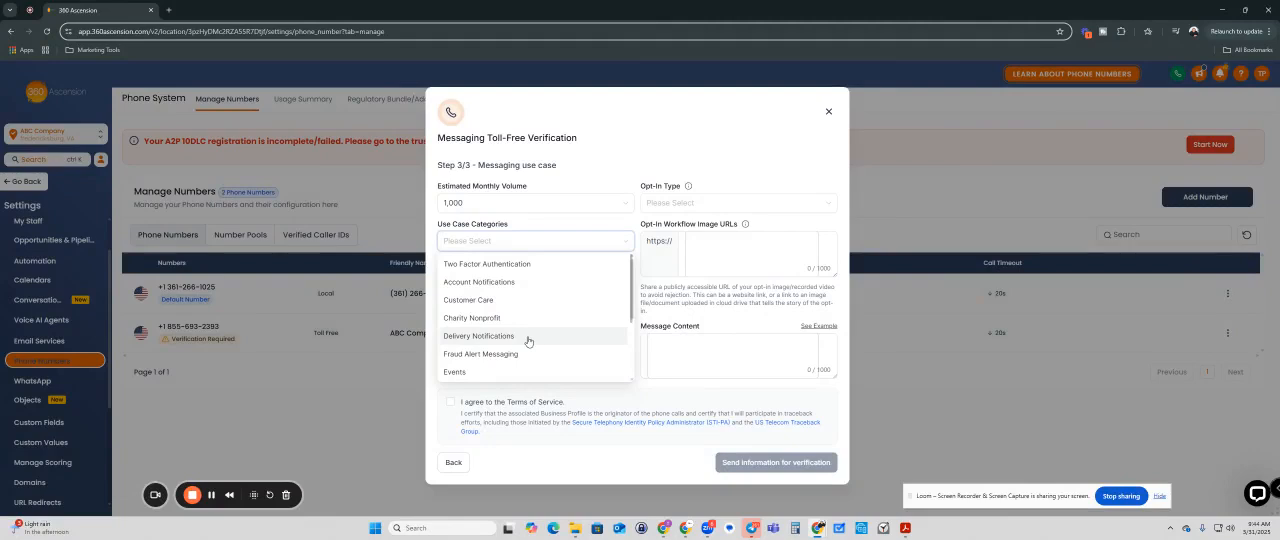
scroll(530, 340, "down", 1)
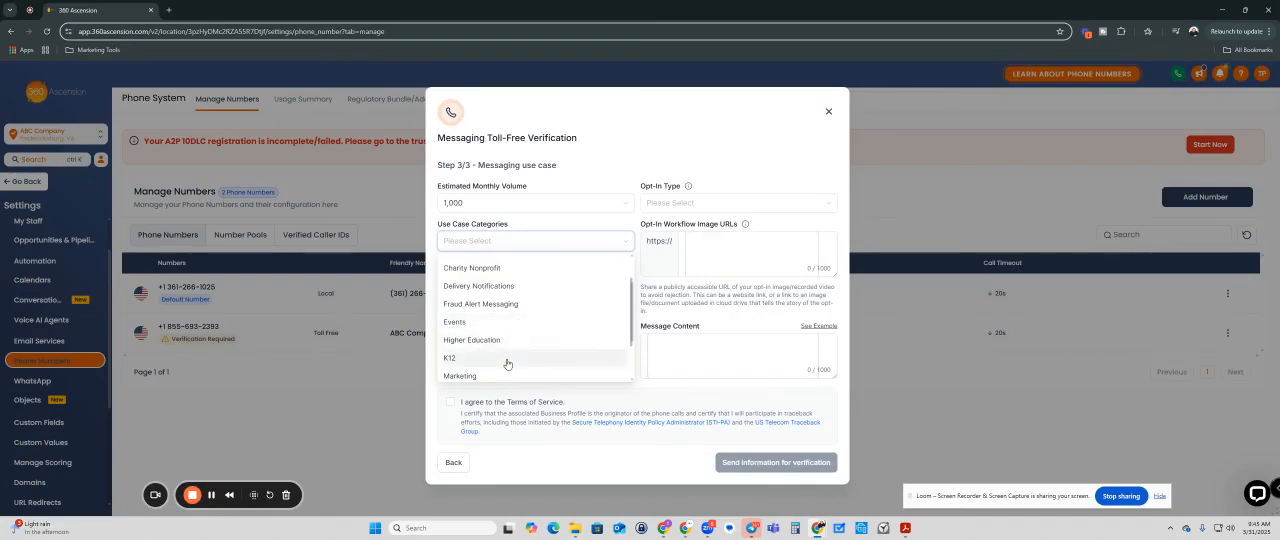
scroll(507, 364, "down", 2)
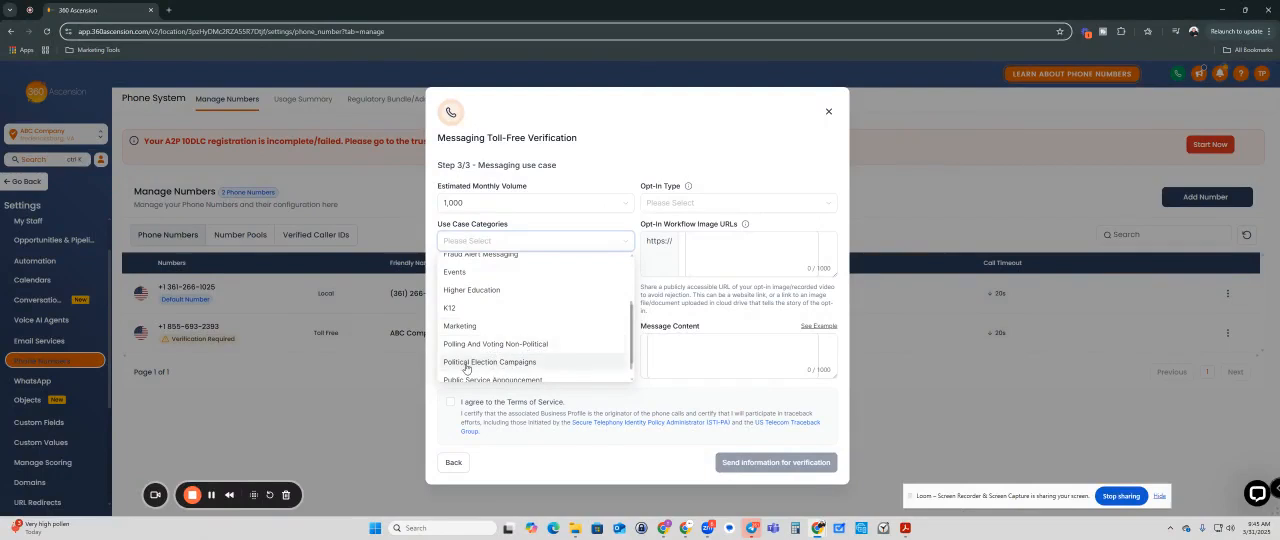
scroll(470, 362, "down", 1)
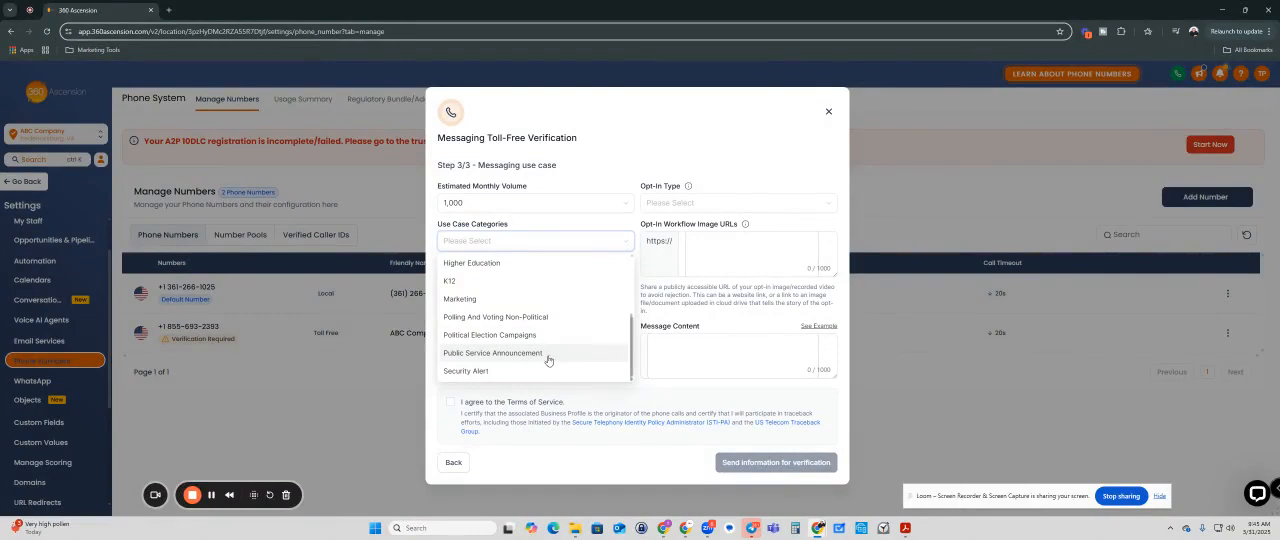
scroll(534, 360, "up", 1)
scroll(534, 360, "up", 2)
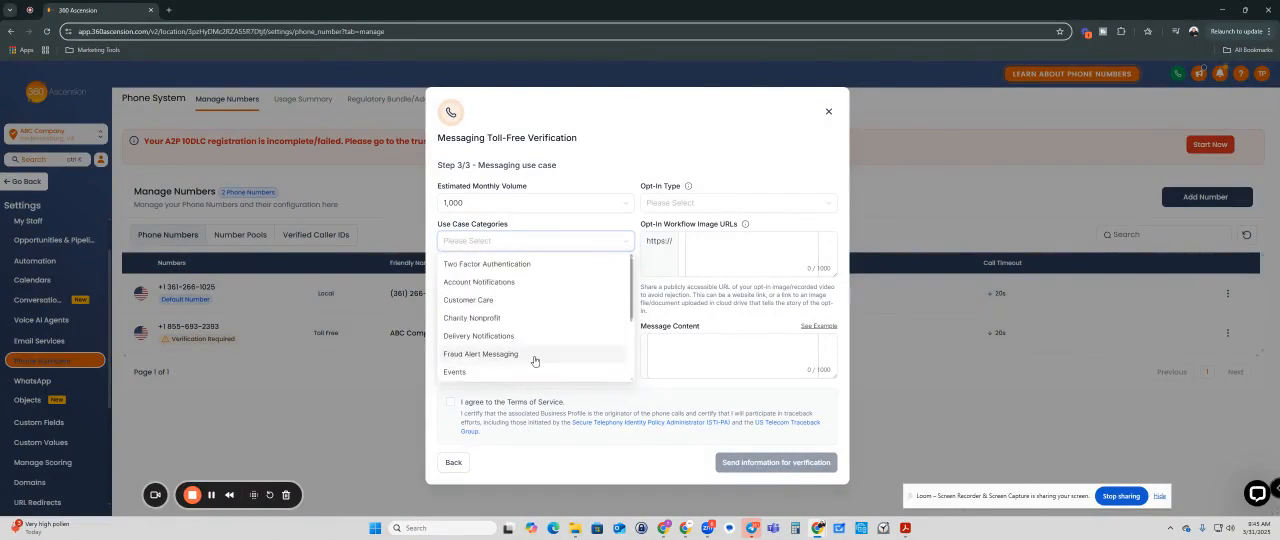
left_click(490, 285)
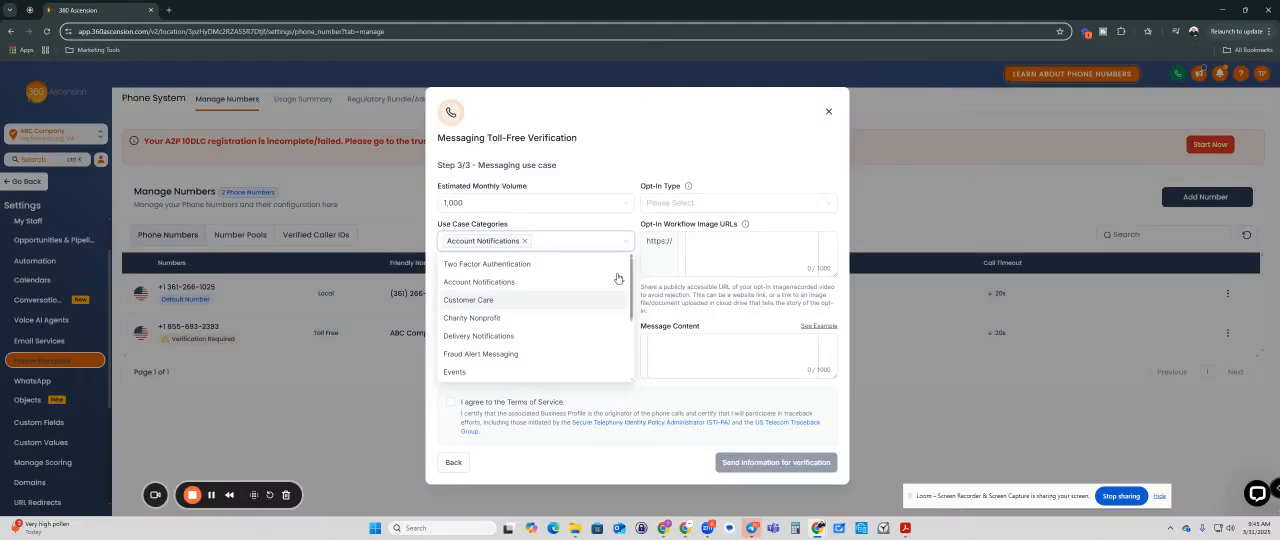
left_click(468, 300)
scroll(470, 300, "down", 3)
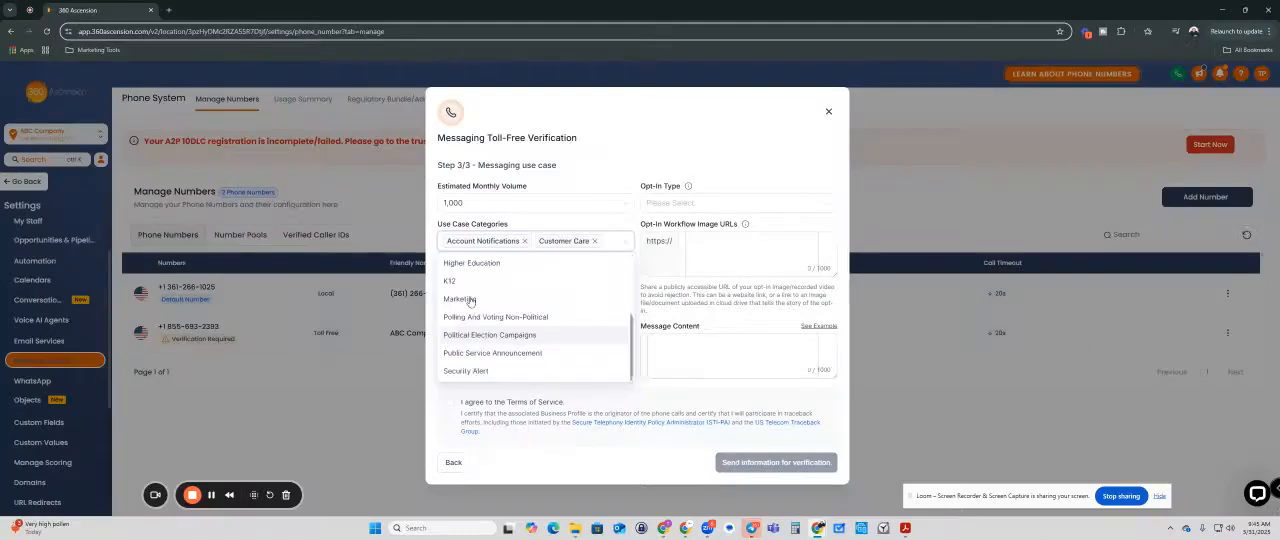
left_click(470, 371)
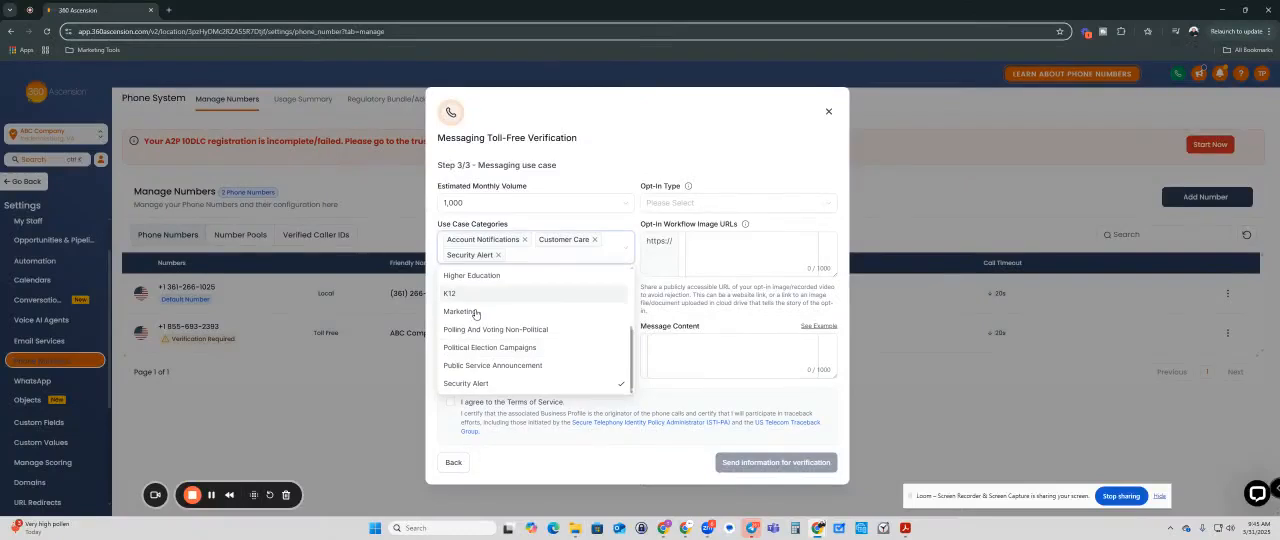
Step: Add Marketing and Events to the use case categories and remove Security Alert
scroll(477, 318, "up", 2)
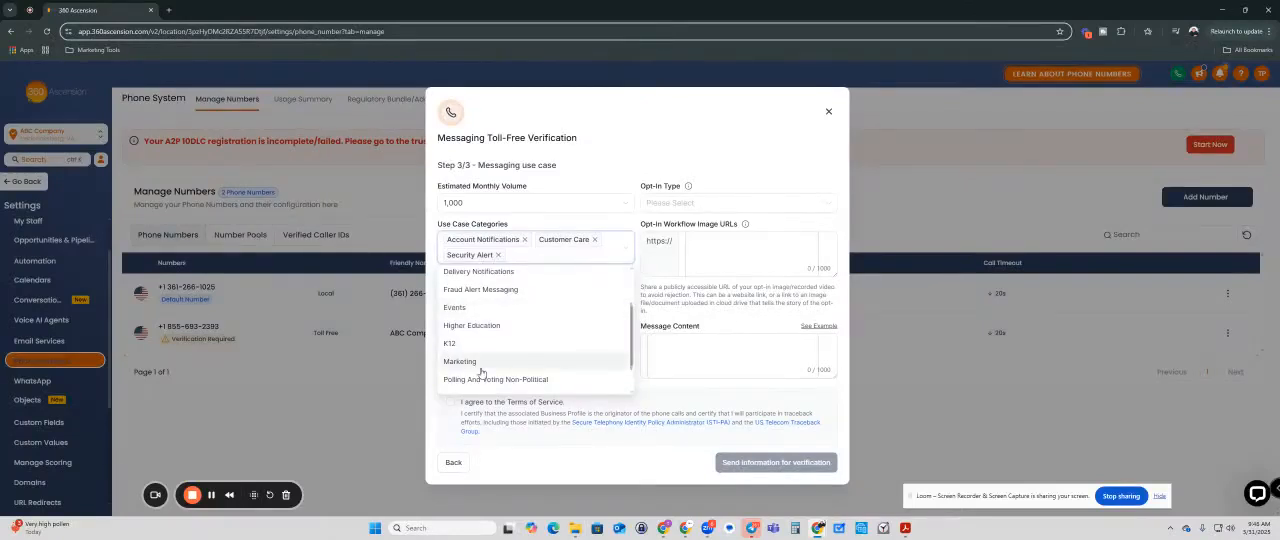
scroll(481, 365, "down", 1)
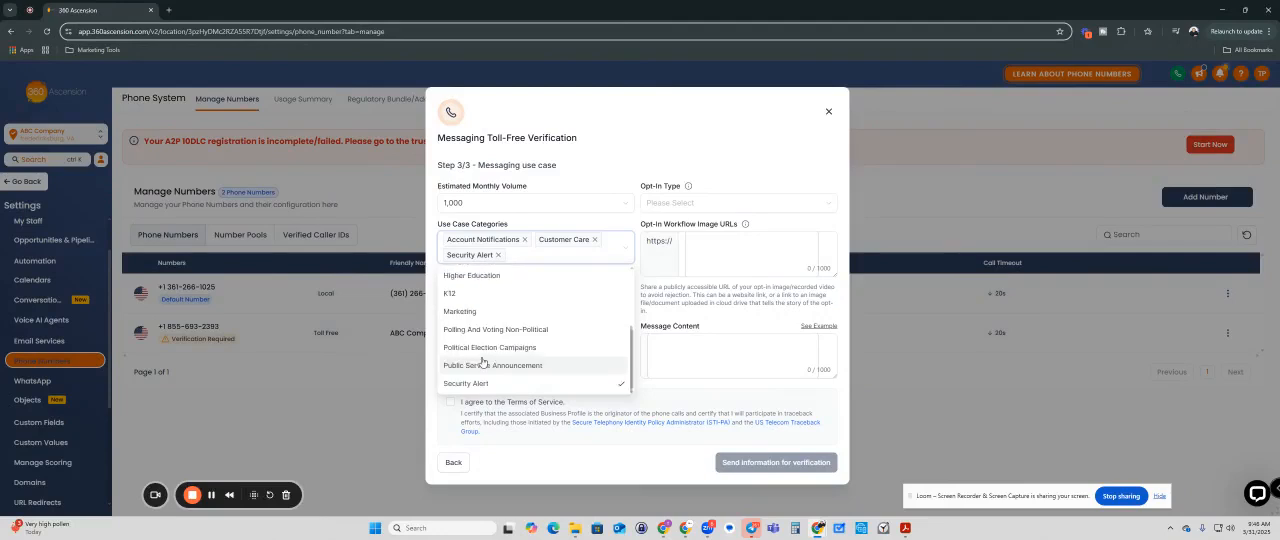
left_click(472, 313)
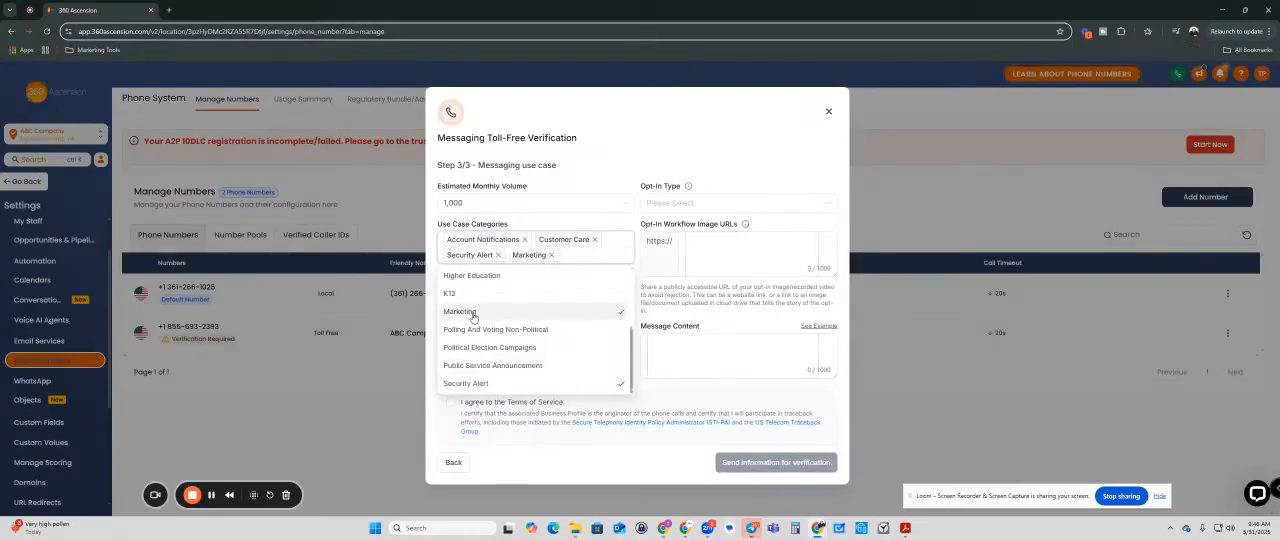
left_click(485, 383)
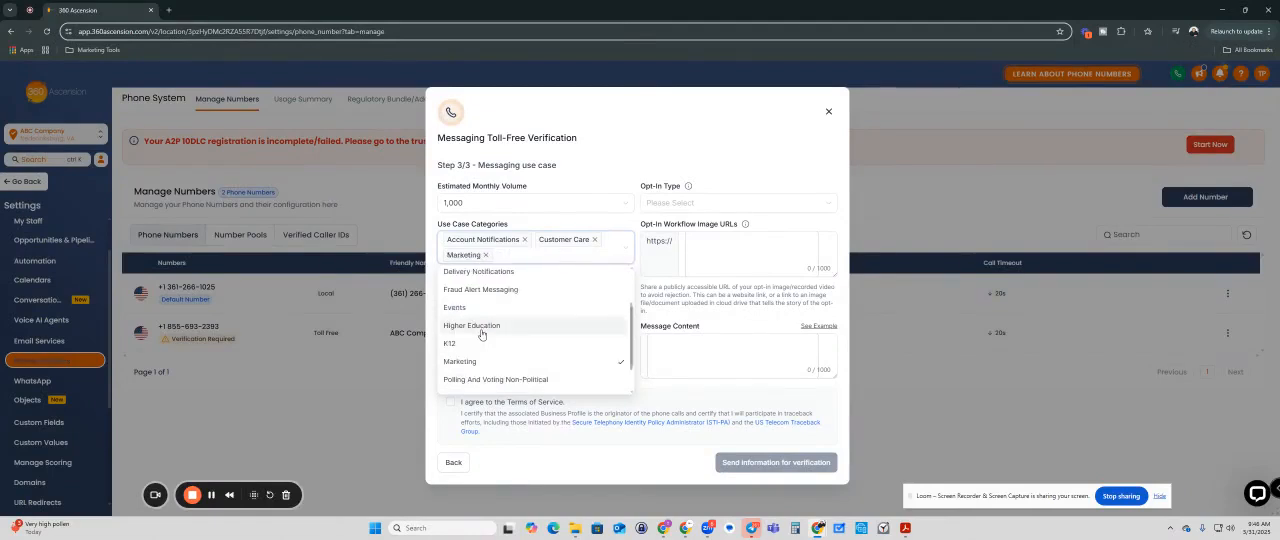
left_click(474, 309)
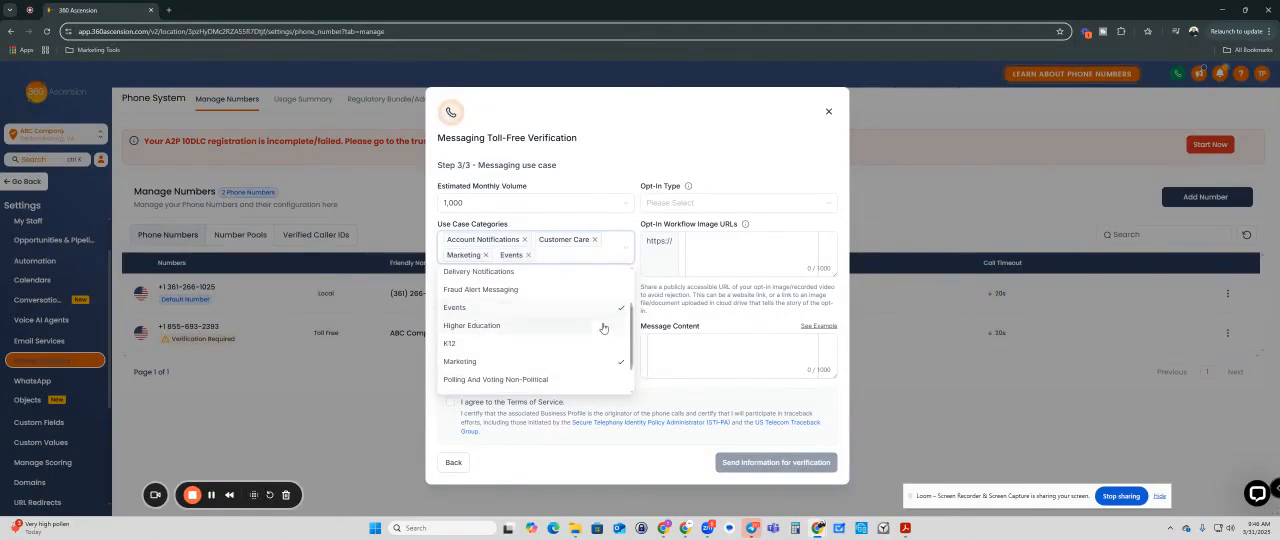
left_click(663, 391)
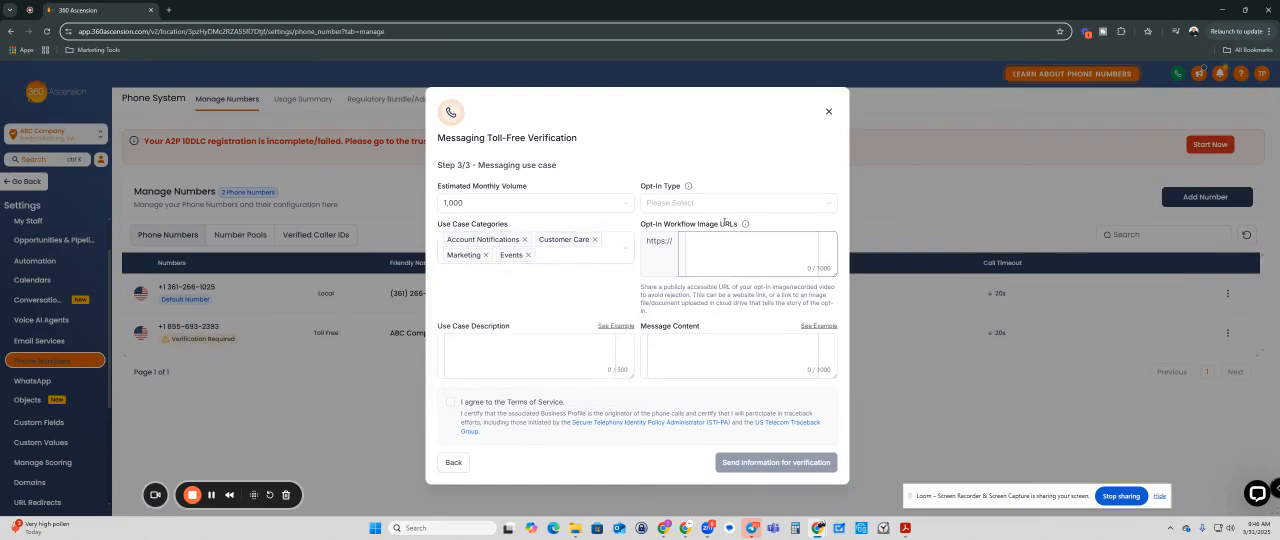
Step: Set the opt-in type to Web Form
left_click(652, 204)
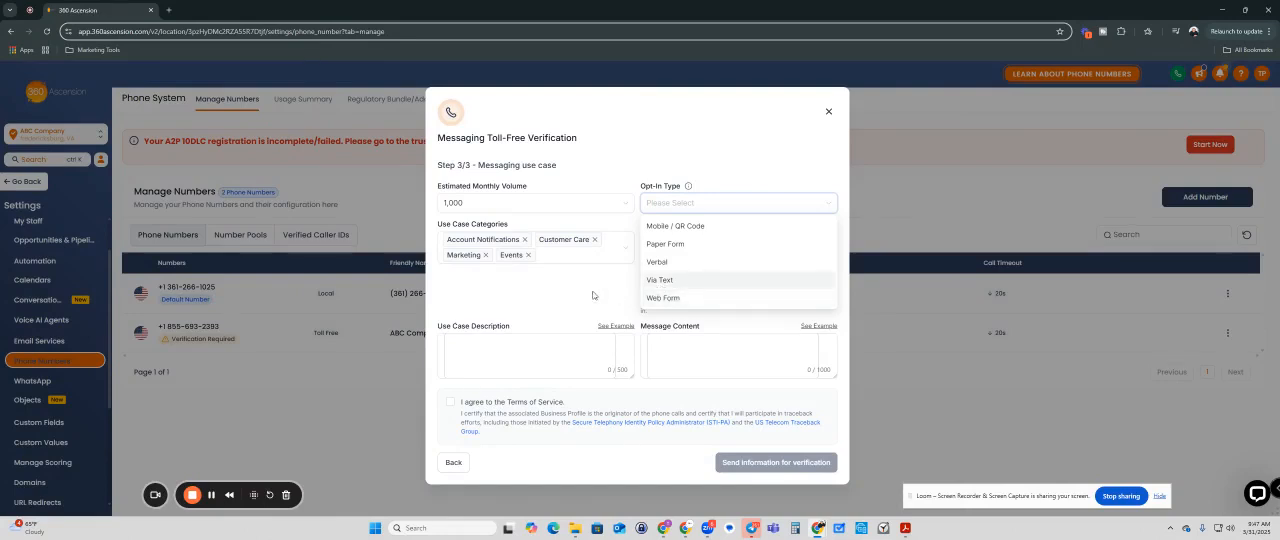
left_click(675, 296)
left_click(714, 208)
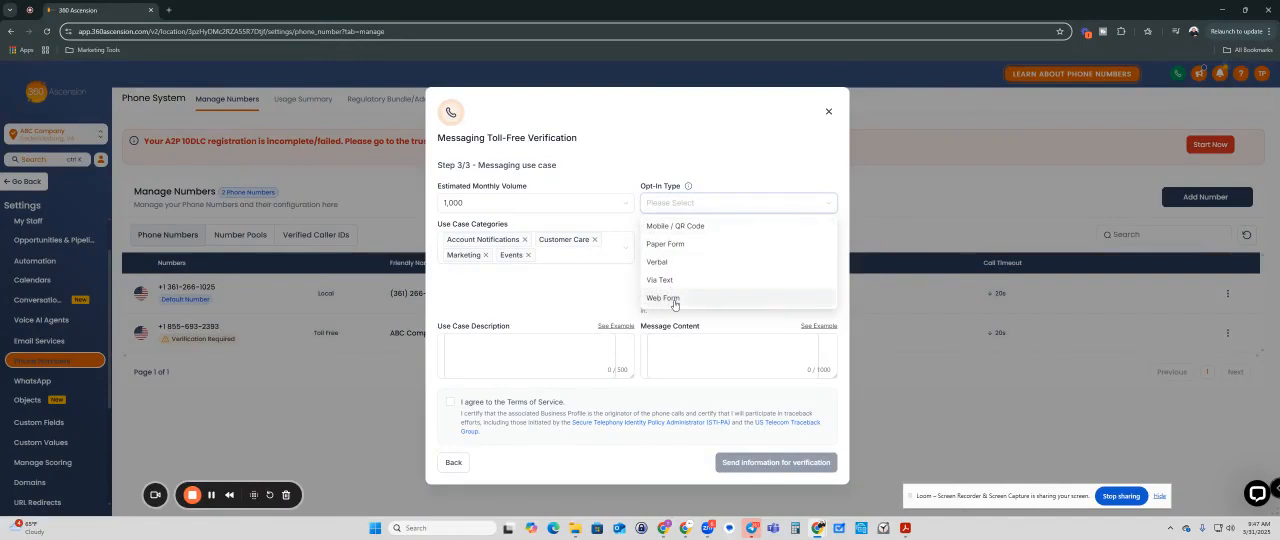
left_click(670, 297)
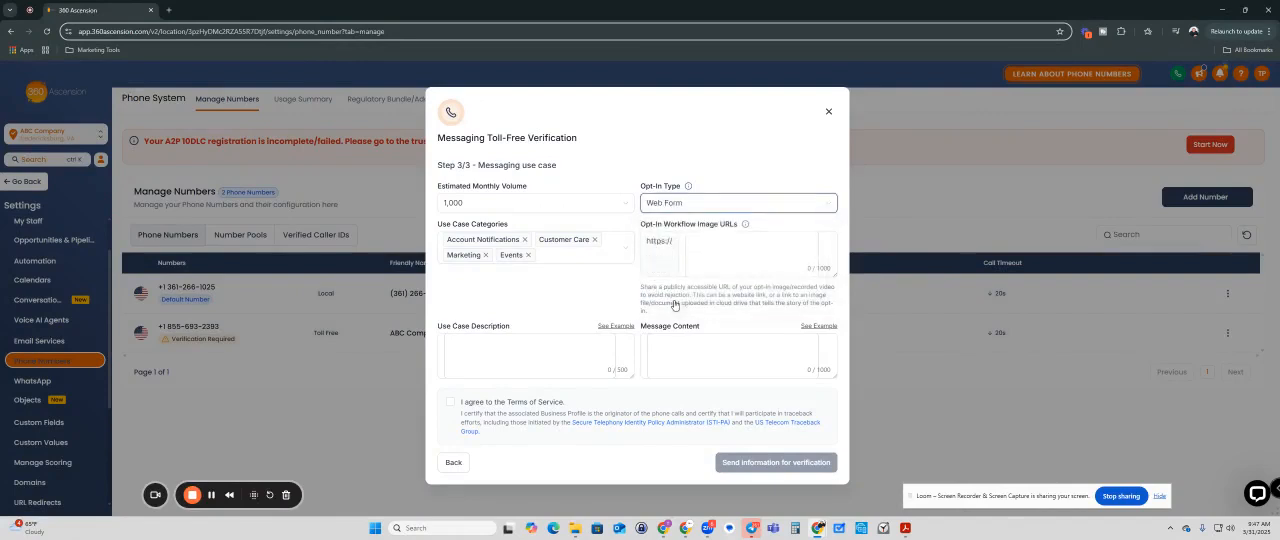
left_click(698, 242)
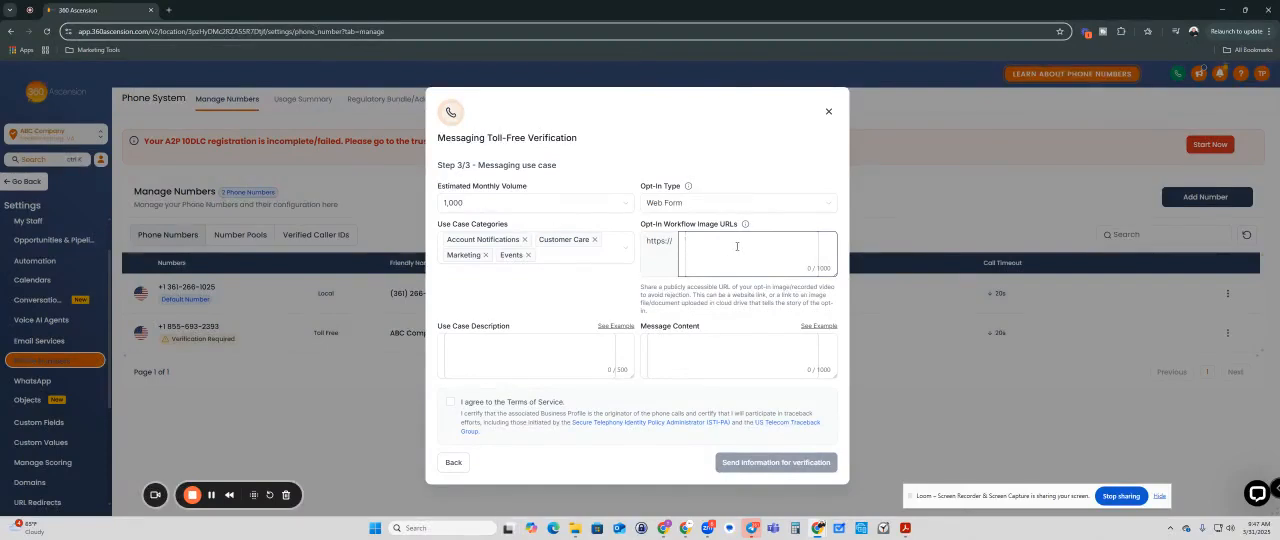
type("bccompany.com/cpnontactwww.")
Step: Copy all three use case description examples and paste them into the Use Case Description
left_click(530, 356)
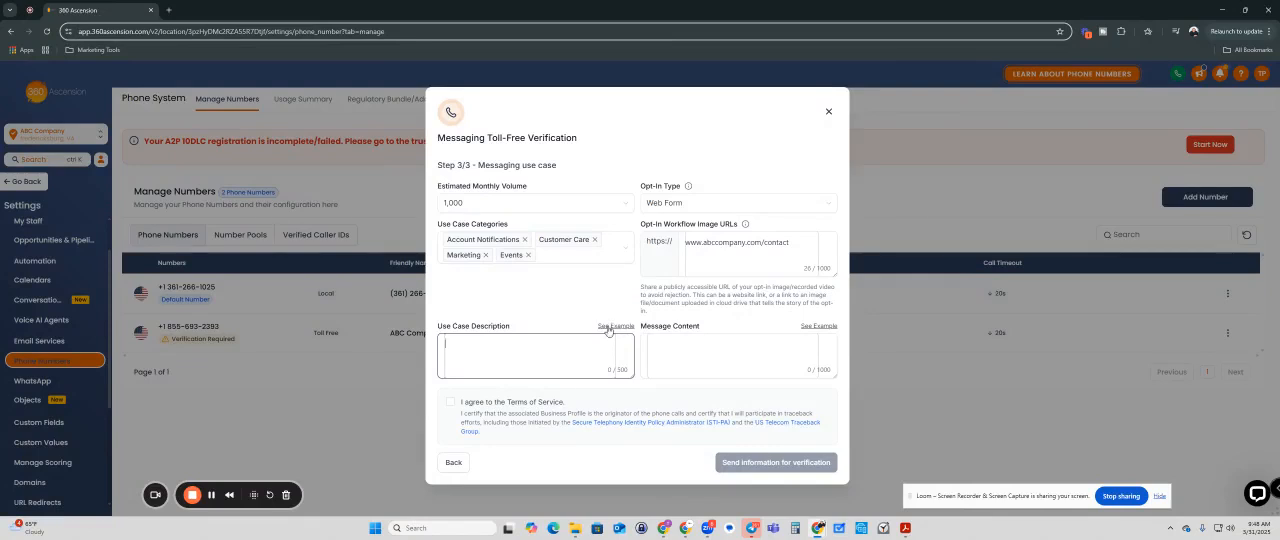
left_click(608, 328)
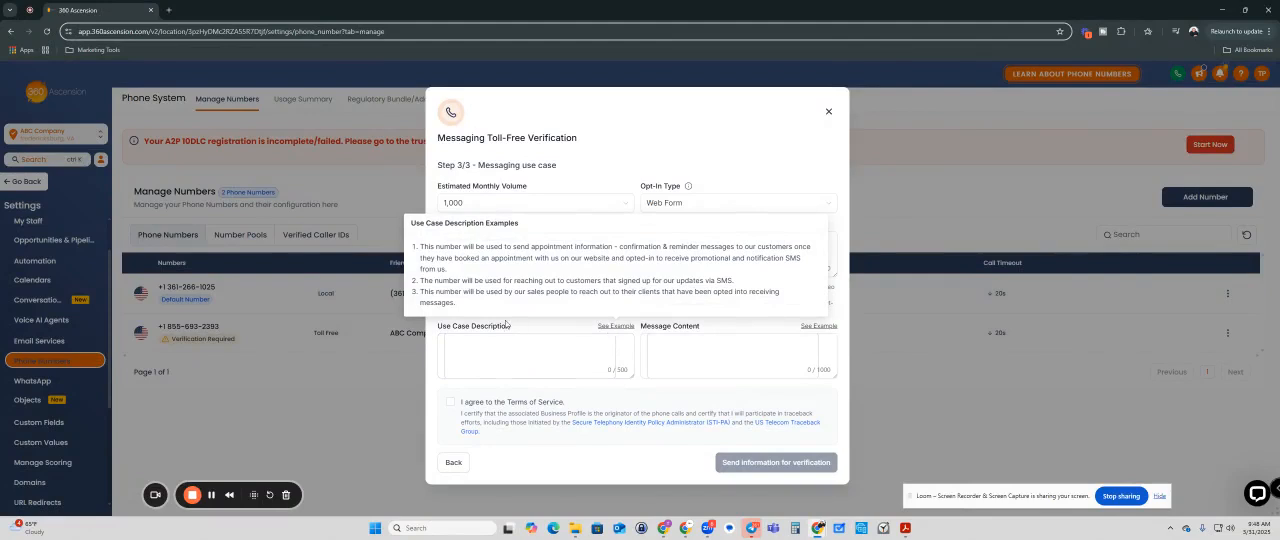
left_click_drag(474, 312, 421, 246)
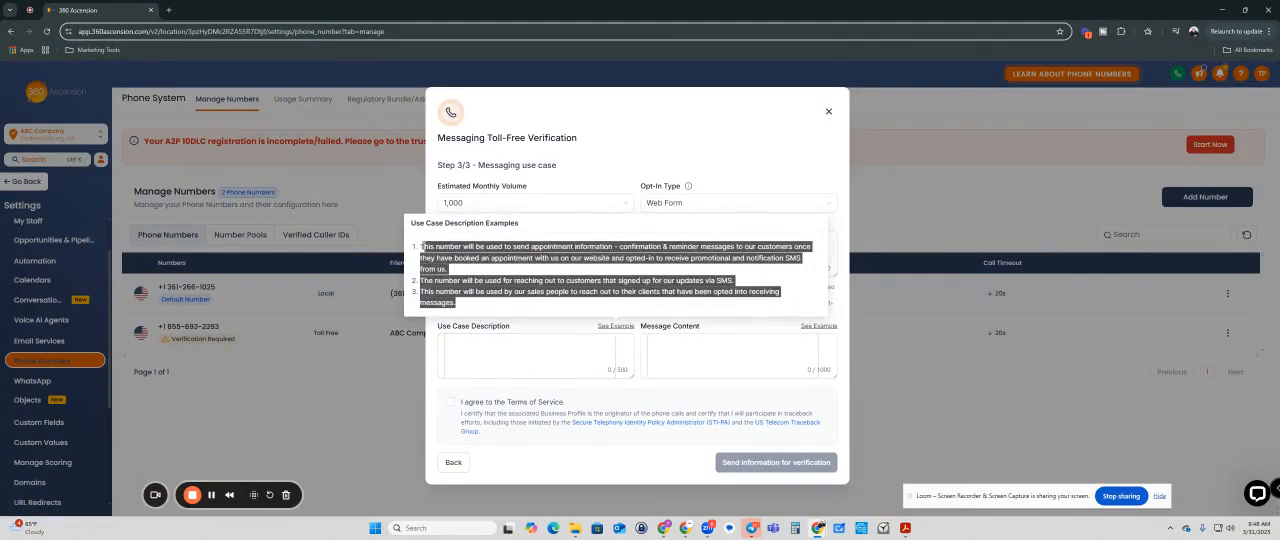
right_click(433, 247)
left_click(445, 262)
left_click(487, 350)
right_click(483, 355)
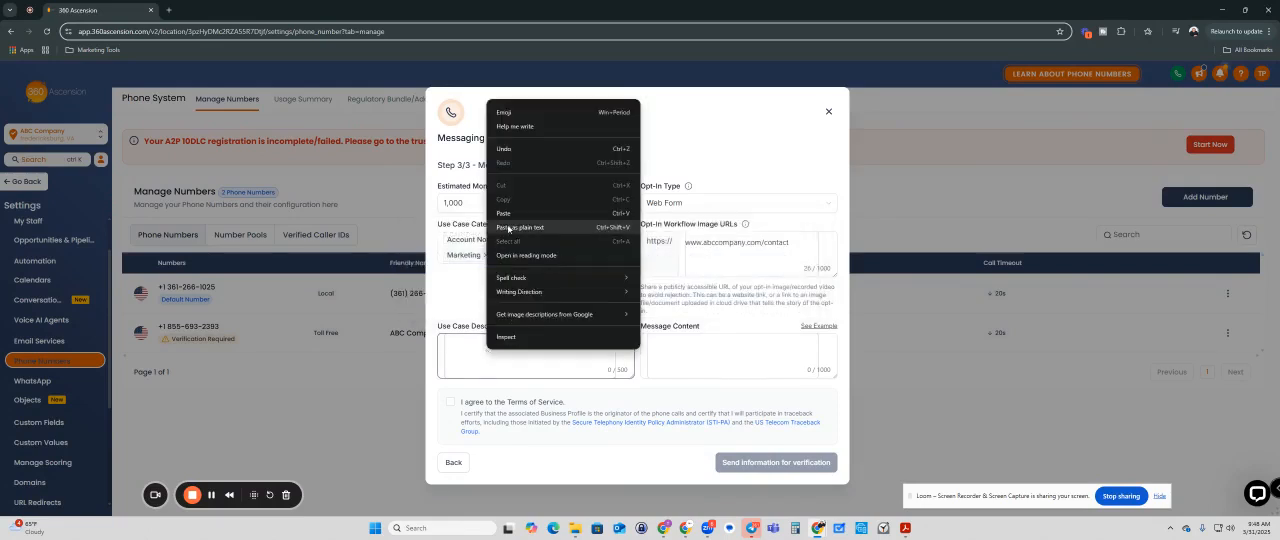
left_click(500, 212)
Step: Read through the pasted Use Case Description text from its first statement to its last
scroll(522, 367, "up", 3)
scroll(484, 350, "down", 2)
scroll(465, 354, "down", 2)
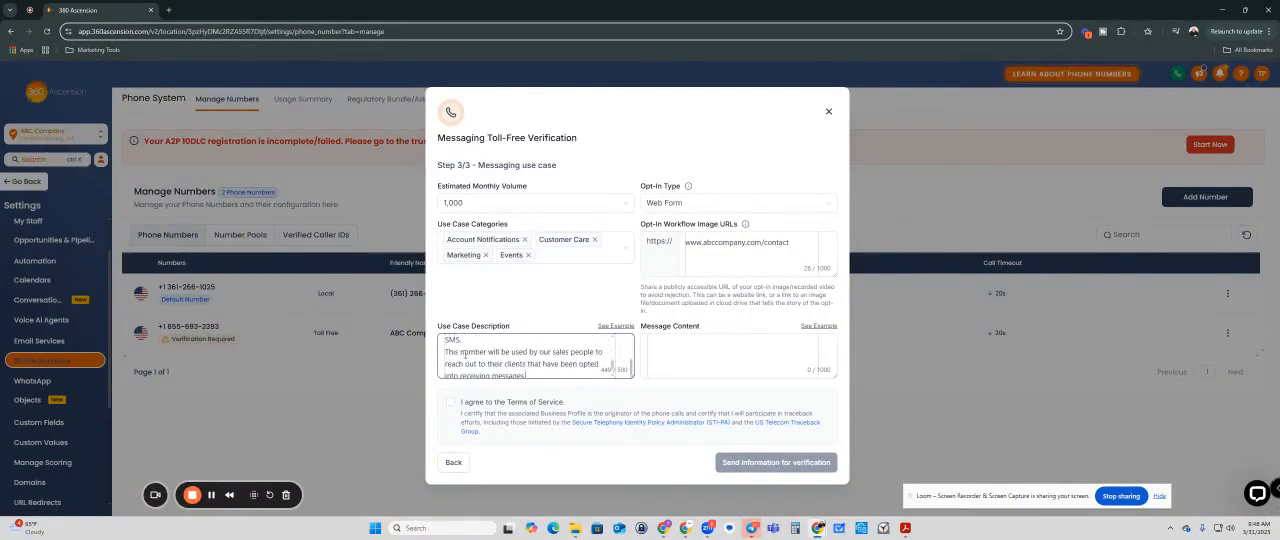
scroll(464, 357, "down", 1)
scroll(464, 357, "up", 4)
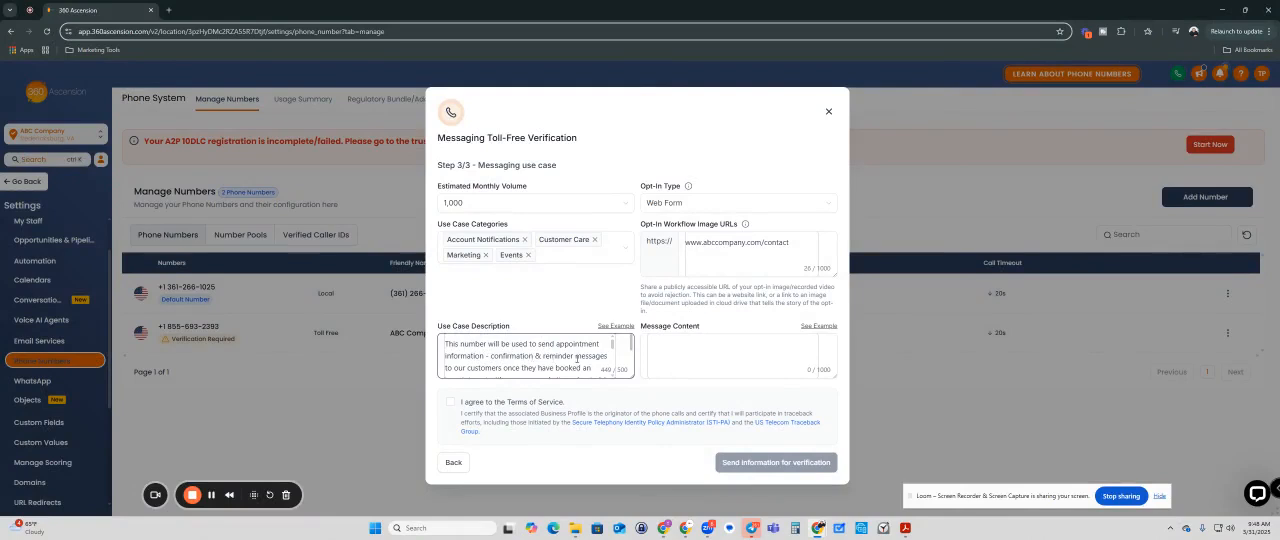
scroll(494, 367, "down", 3)
scroll(494, 367, "up", 3)
scroll(578, 366, "down", 2)
scroll(579, 366, "up", 3)
scroll(612, 376, "down", 2)
left_click(613, 377)
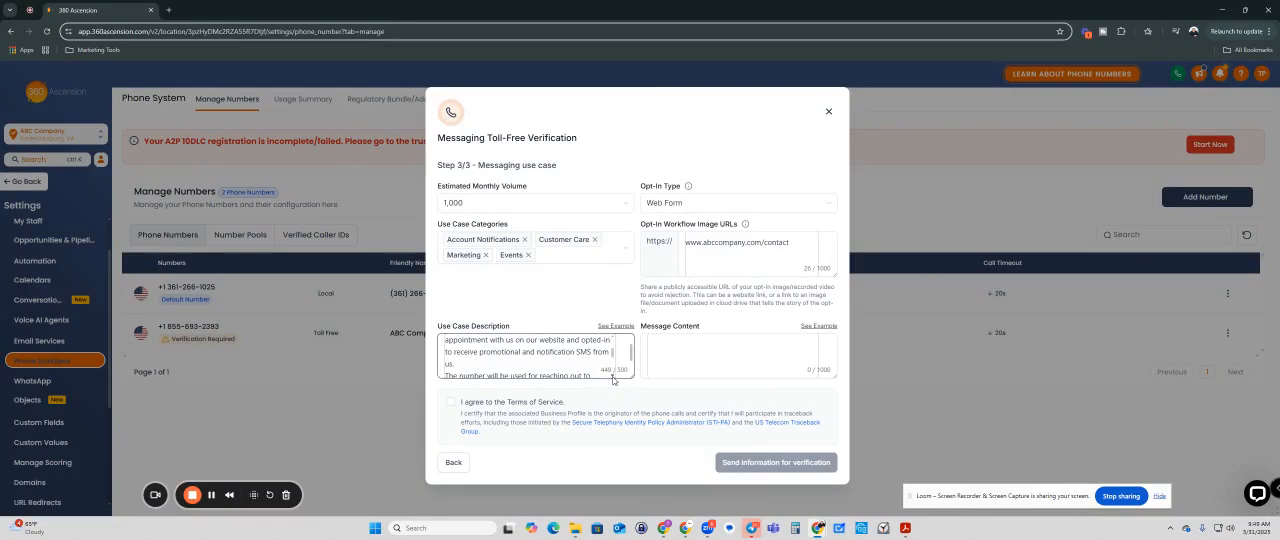
left_click(613, 377)
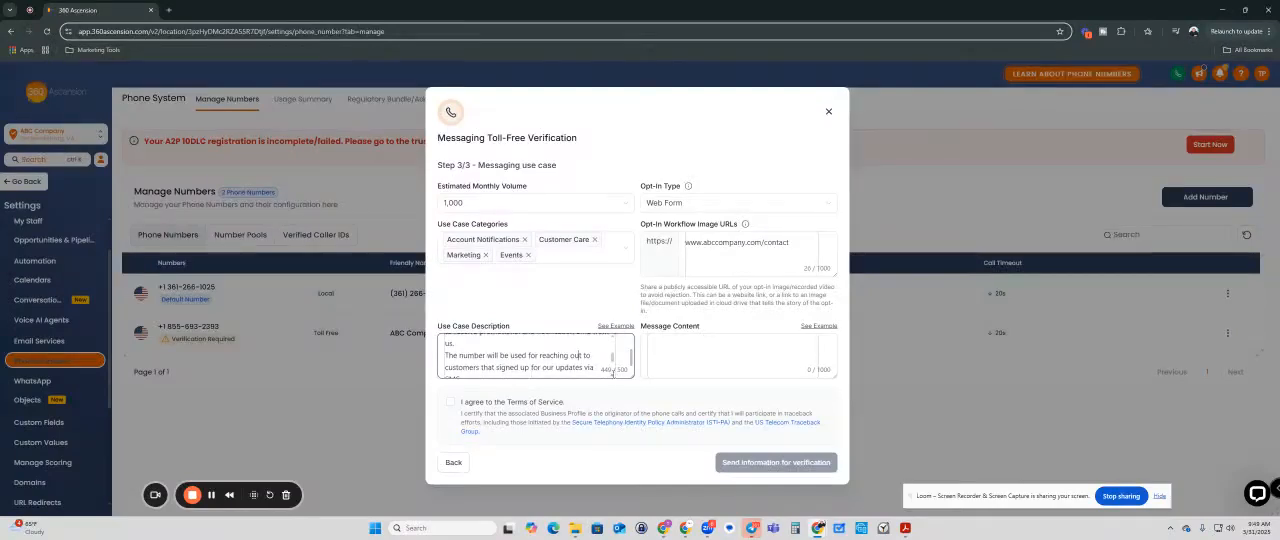
scroll(612, 372, "up", 3)
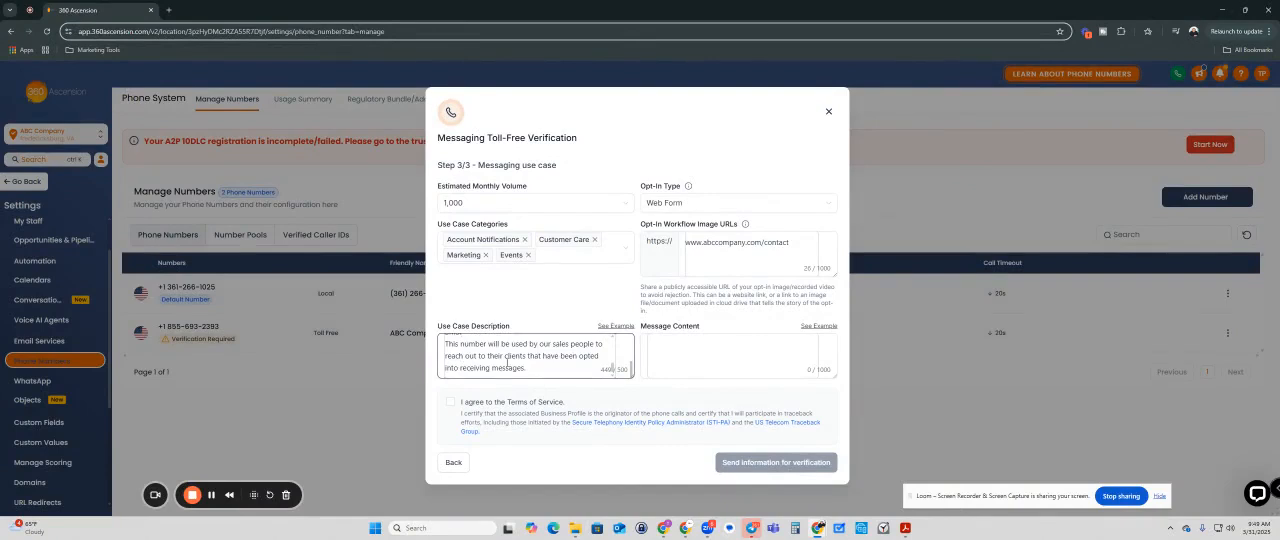
Step: Copy the first message content example, the appointment confirmation, and paste it into the Message Content
left_click(676, 336)
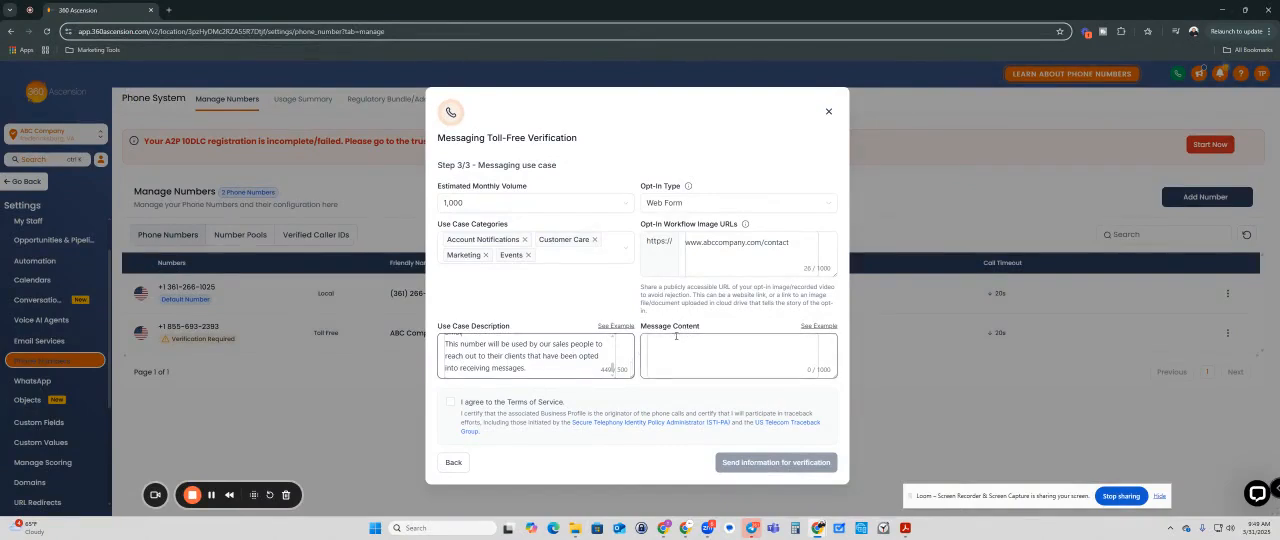
left_click(810, 328)
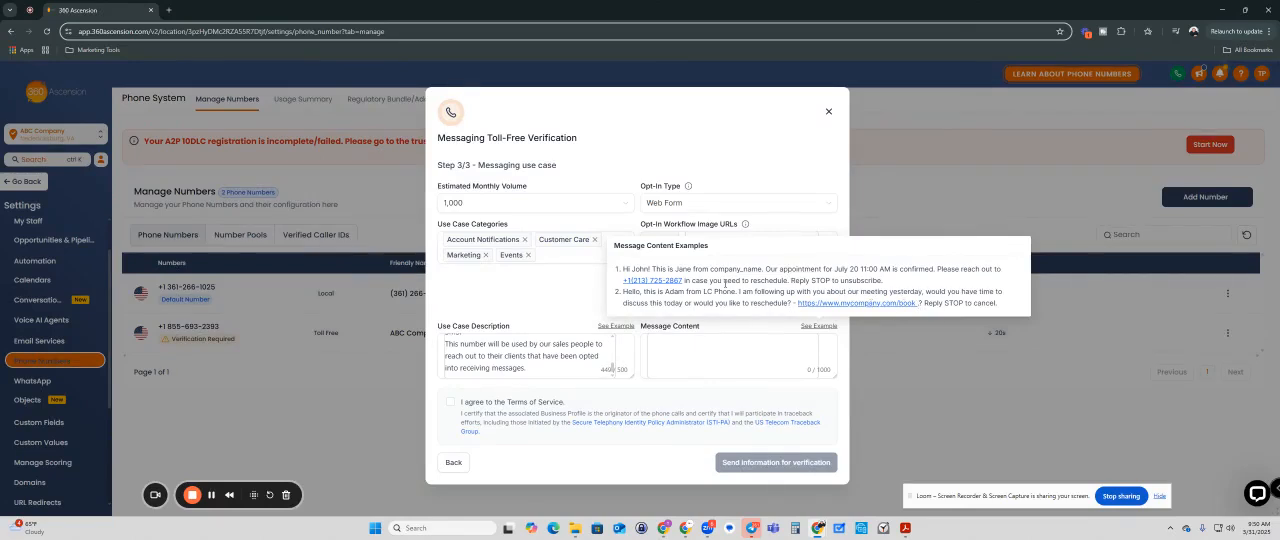
left_click_drag(895, 282, 622, 270)
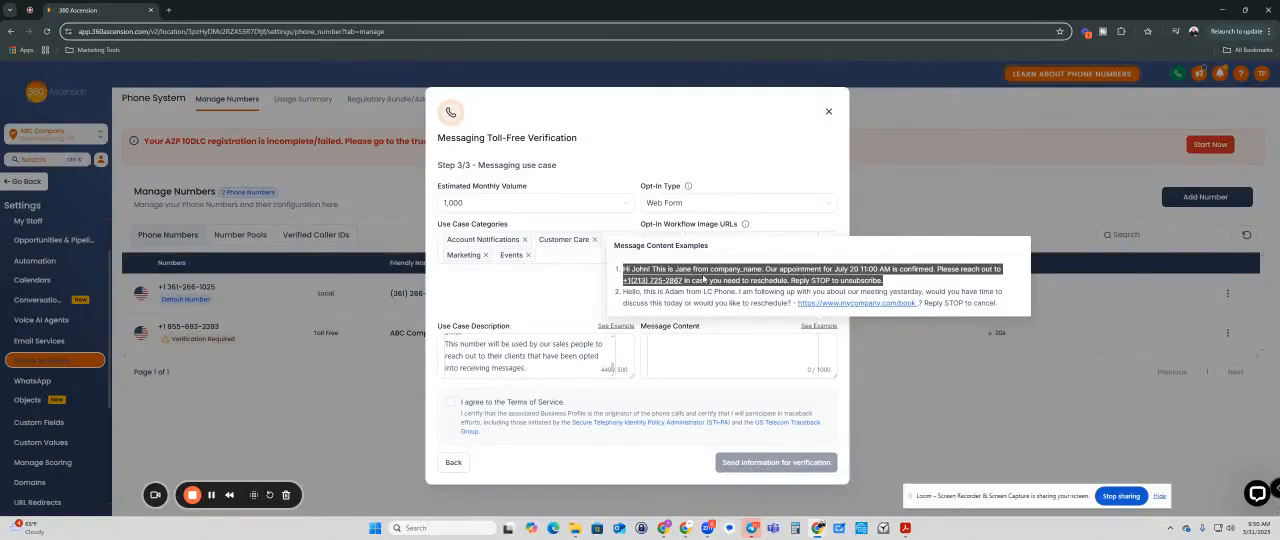
right_click(678, 273)
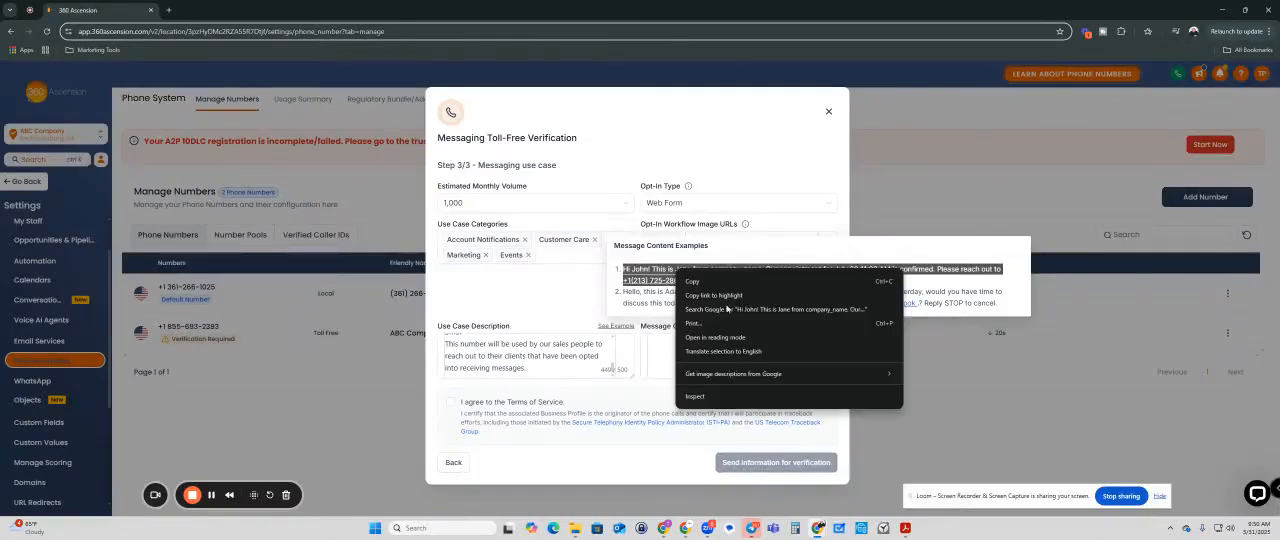
left_click(692, 281)
left_click(662, 342)
right_click(662, 342)
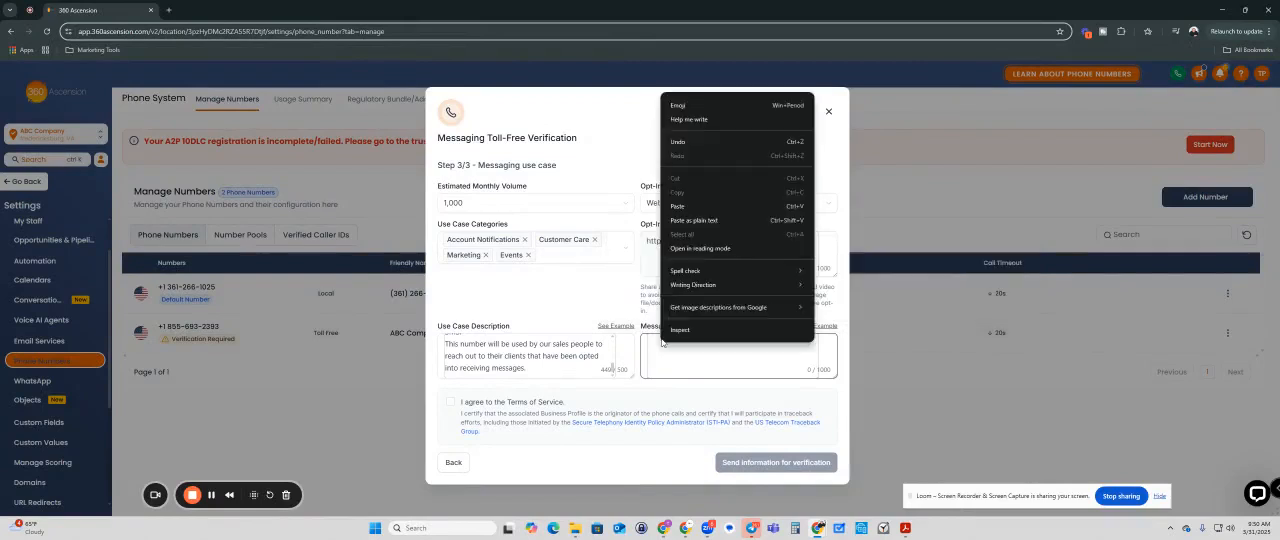
left_click(678, 206)
Step: Replace the sample sender's name with the sender's first name and the company_name placeholder with ABC Company in the message content
scroll(773, 371, "up", 2)
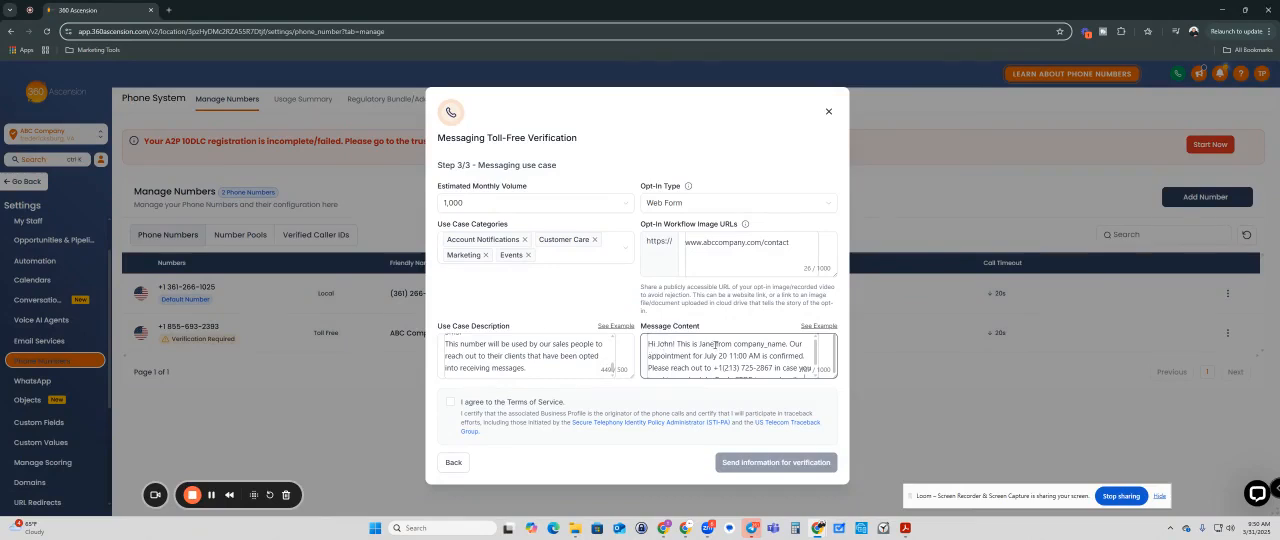
double_click(711, 343)
type("Tami")
type("ra")
left_click_drag(797, 343, 744, 345)
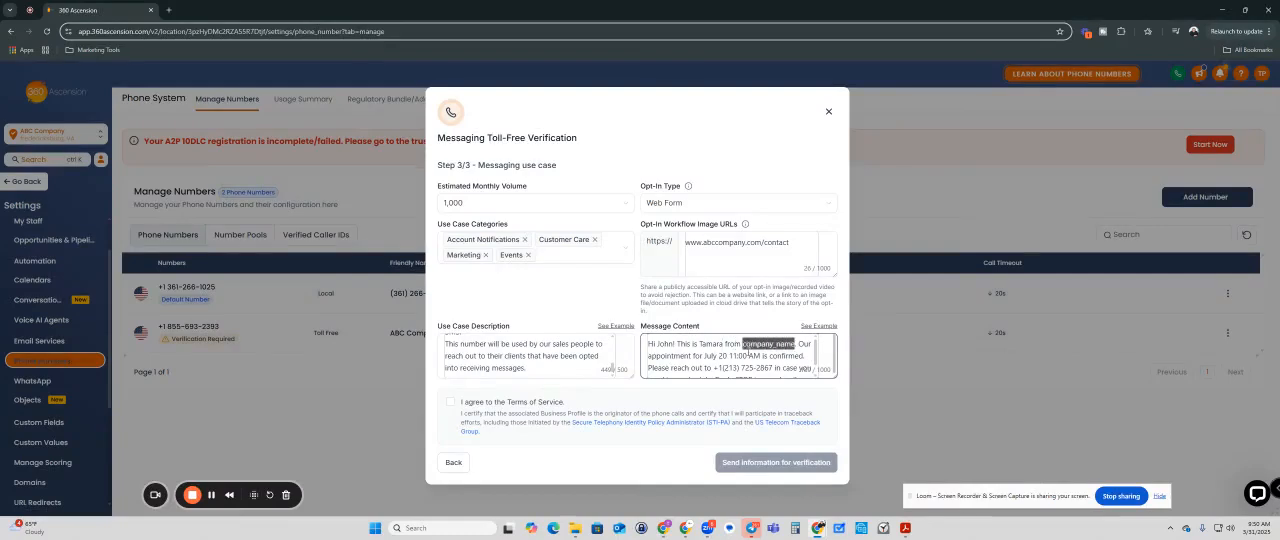
type("ABC Company")
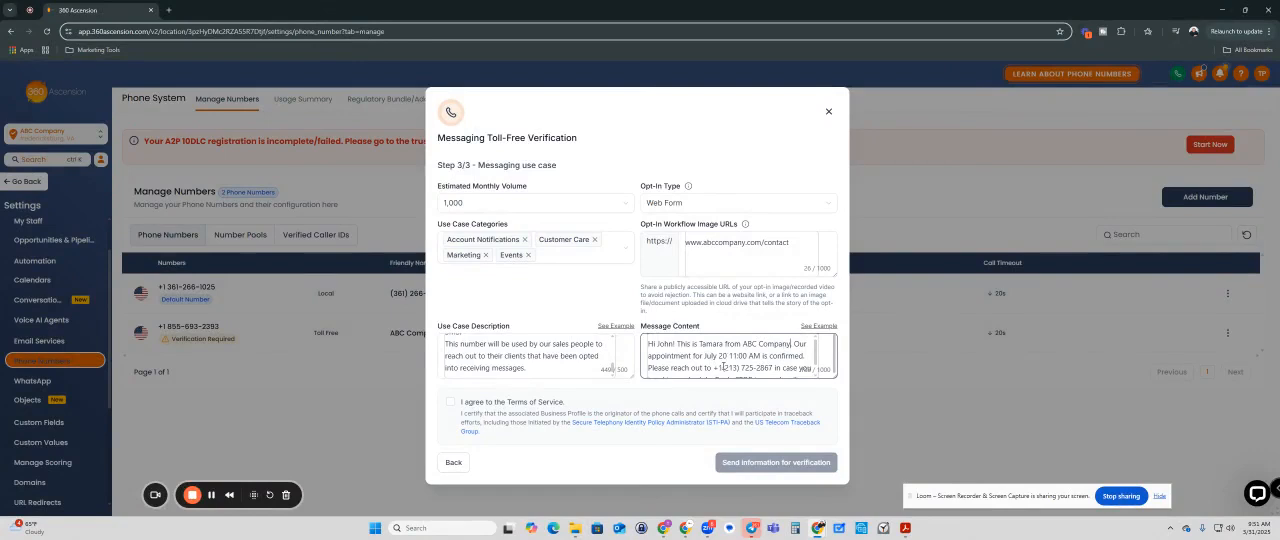
Step: Replace the sample phone number in the message content with the business's toll-free number and agree to the Terms of Service
scroll(724, 357, "down", 1)
double_click(730, 356)
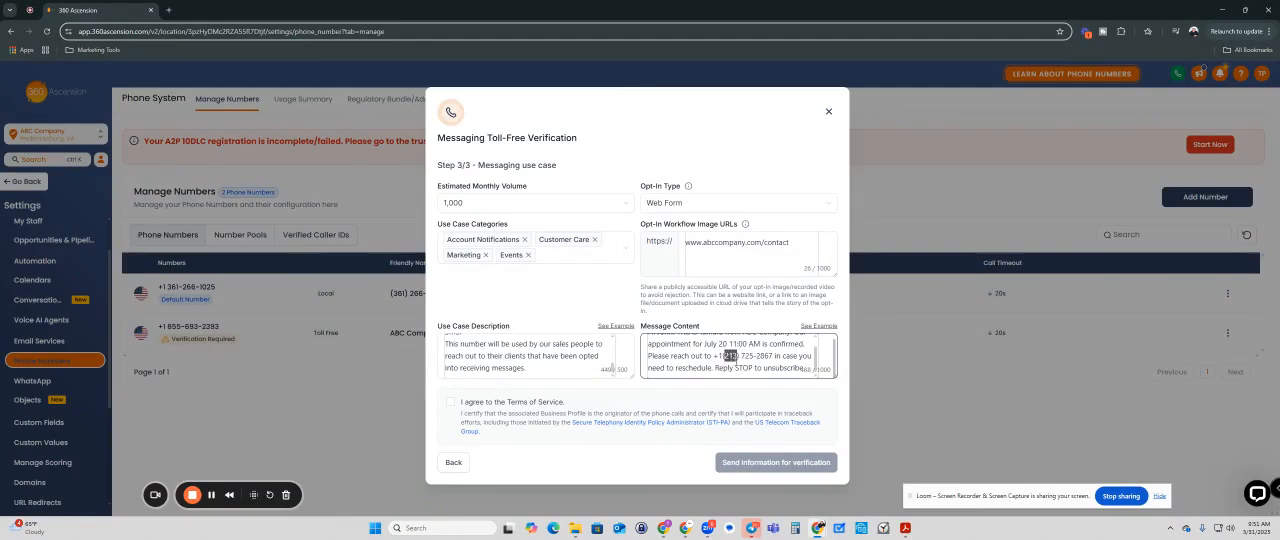
left_click_drag(756, 356, 742, 354)
key("BackSpace")
left_click_drag(774, 355, 756, 356)
left_click(450, 404)
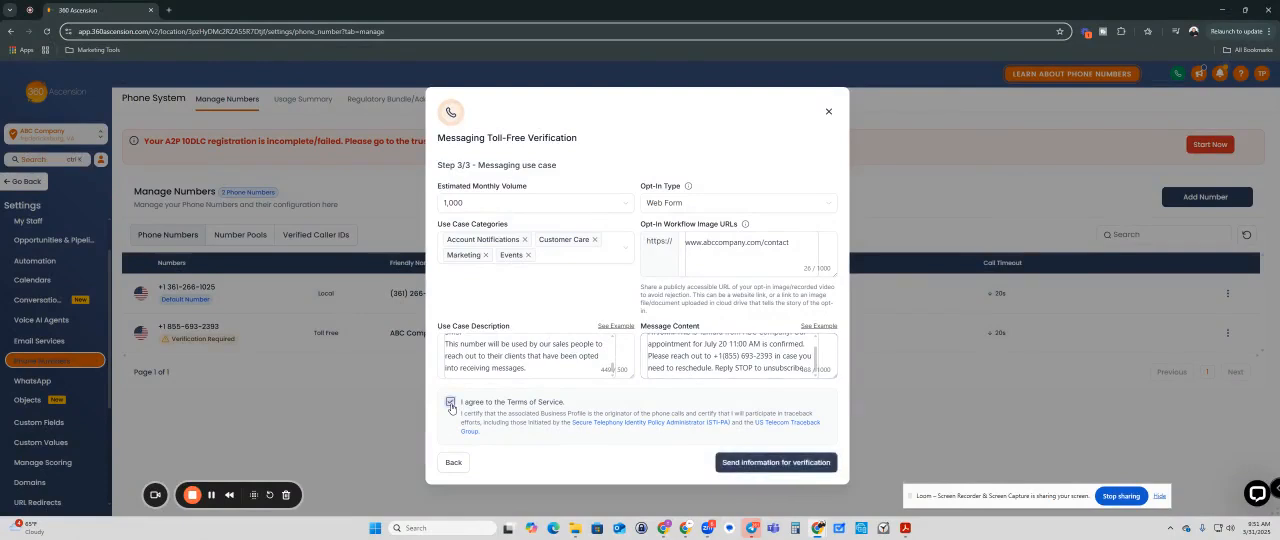